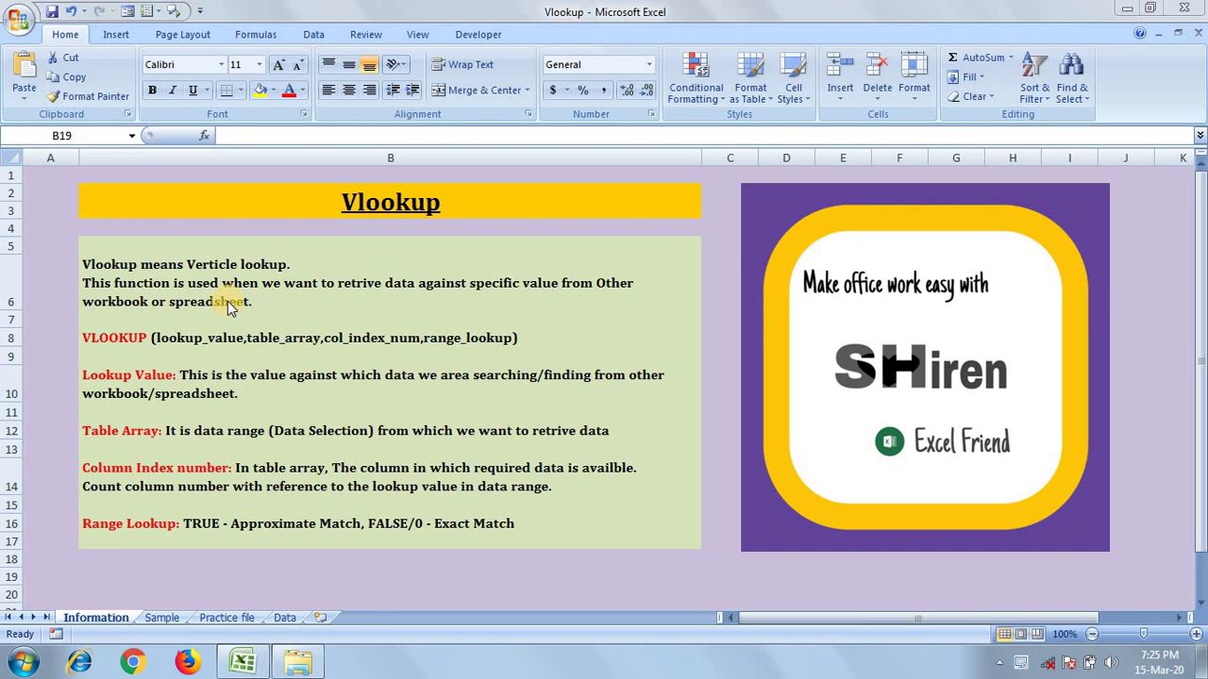
- Switch to the Sample sheet holding the completed employee table and information form
click(163, 618)
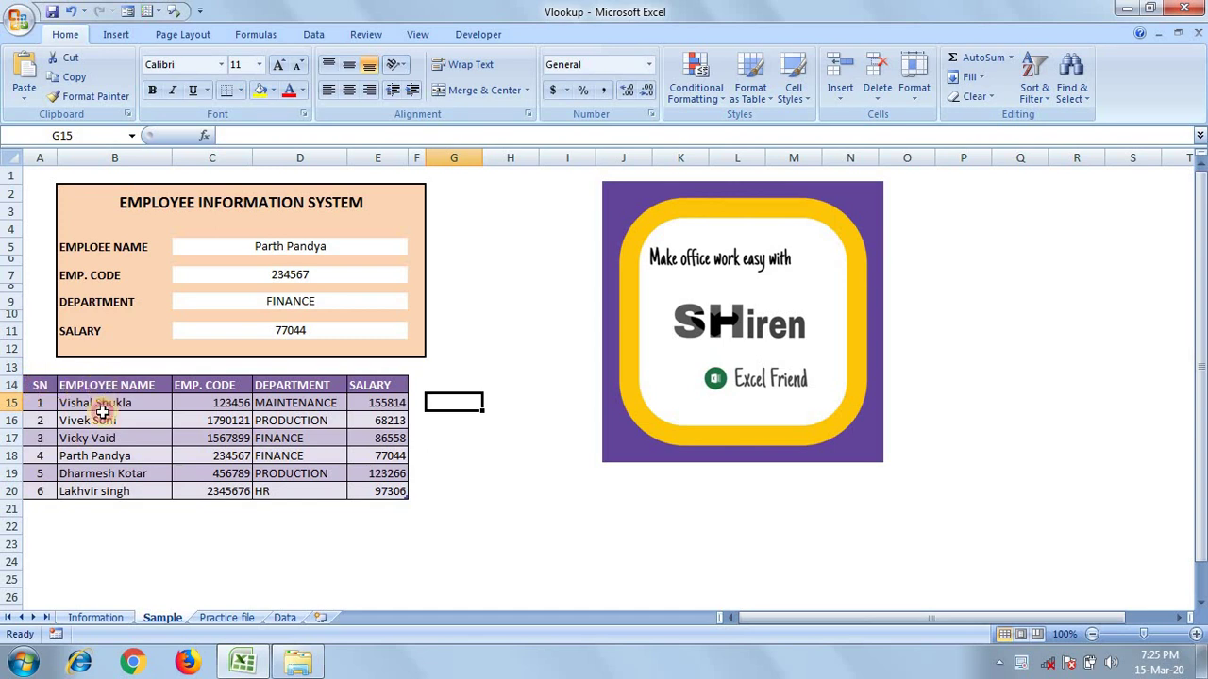
- Inspect the table's name, code, department and salary columns and the VLOOKUP formula in C16
drag(103, 387, 118, 491)
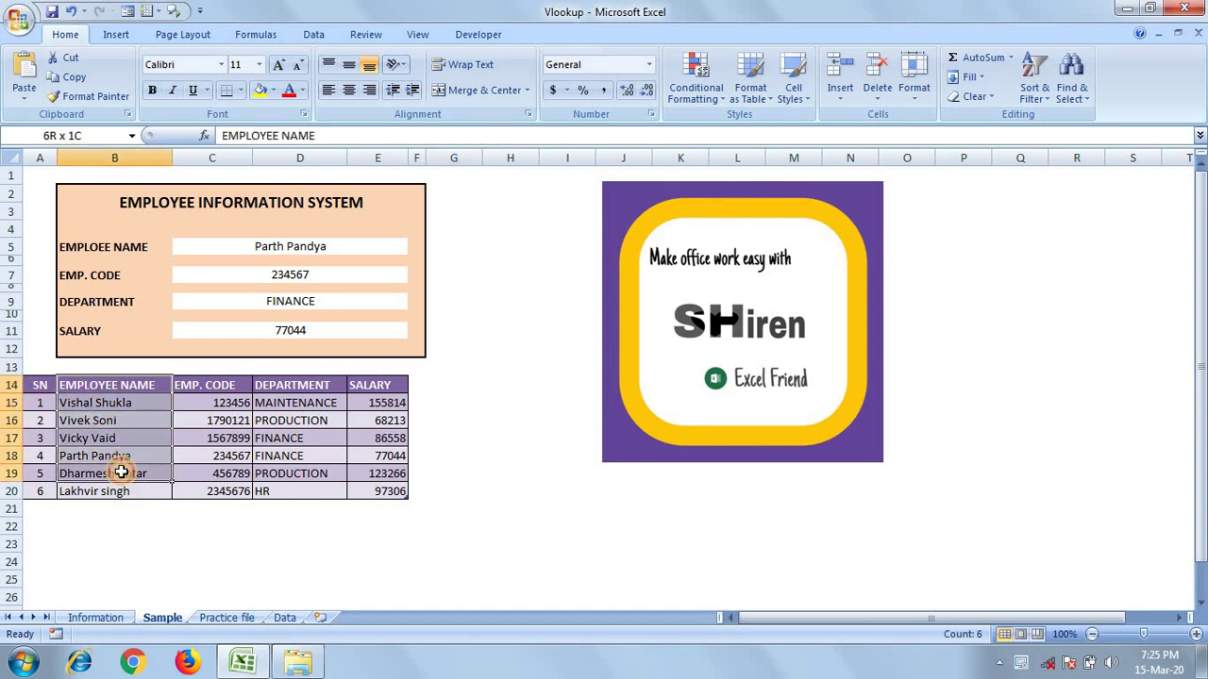
click(217, 390)
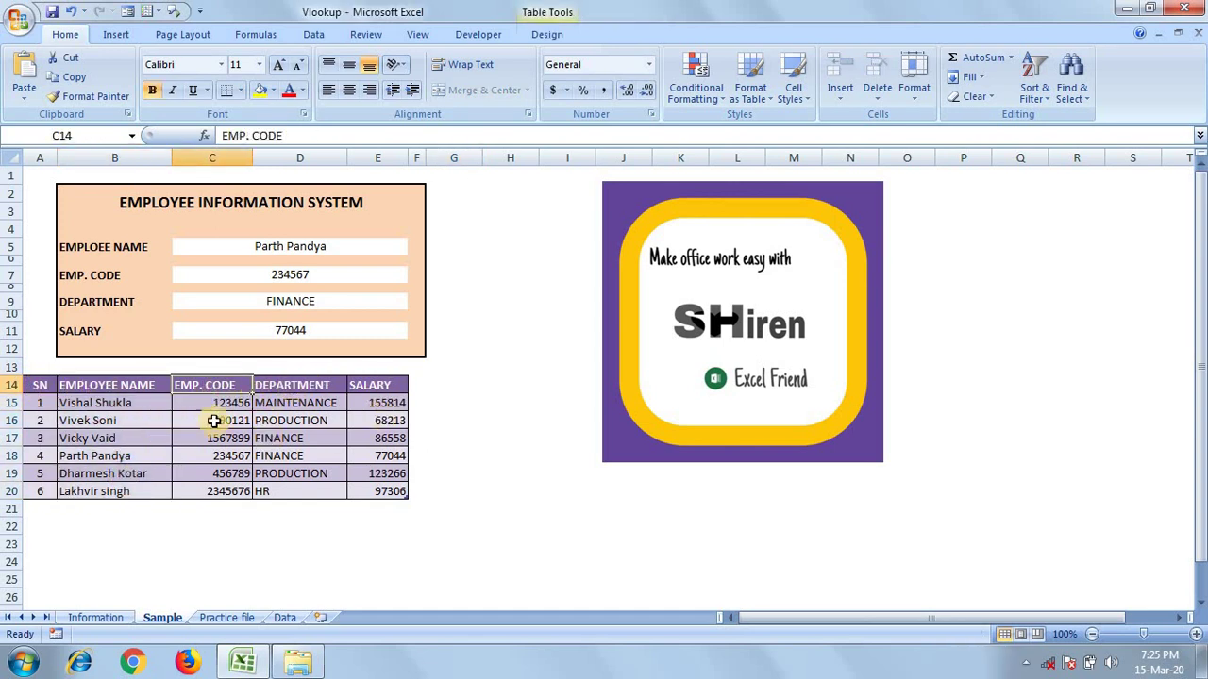
drag(226, 403, 393, 490)
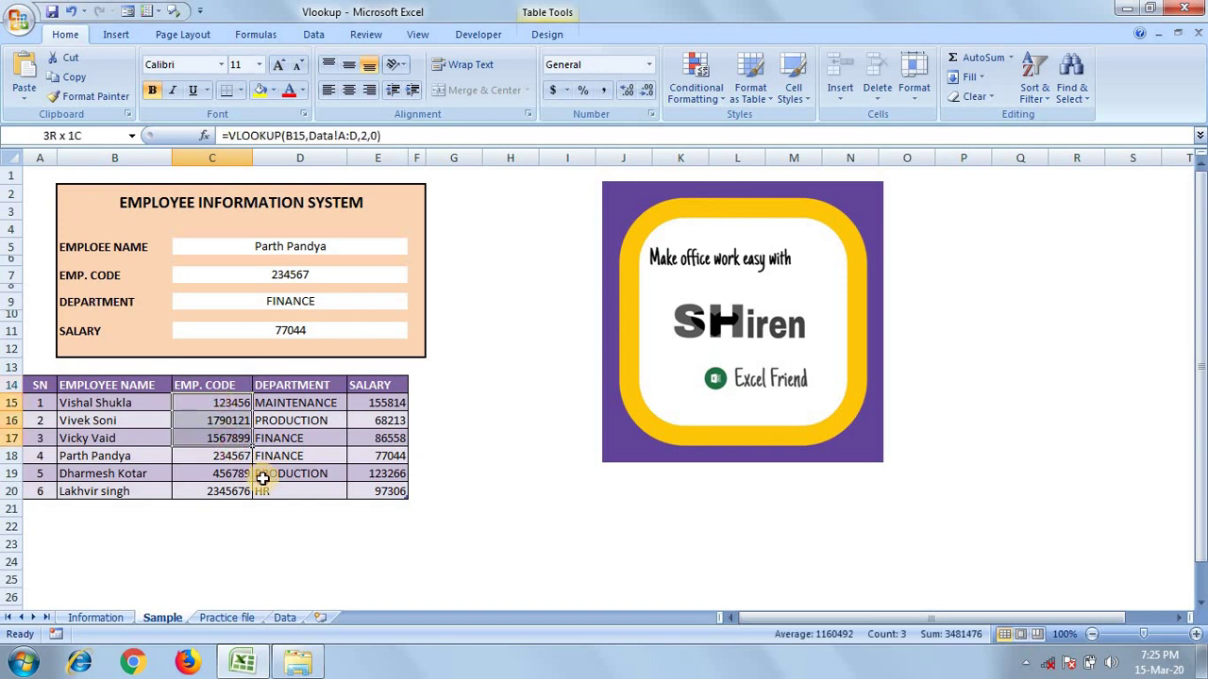
click(228, 425)
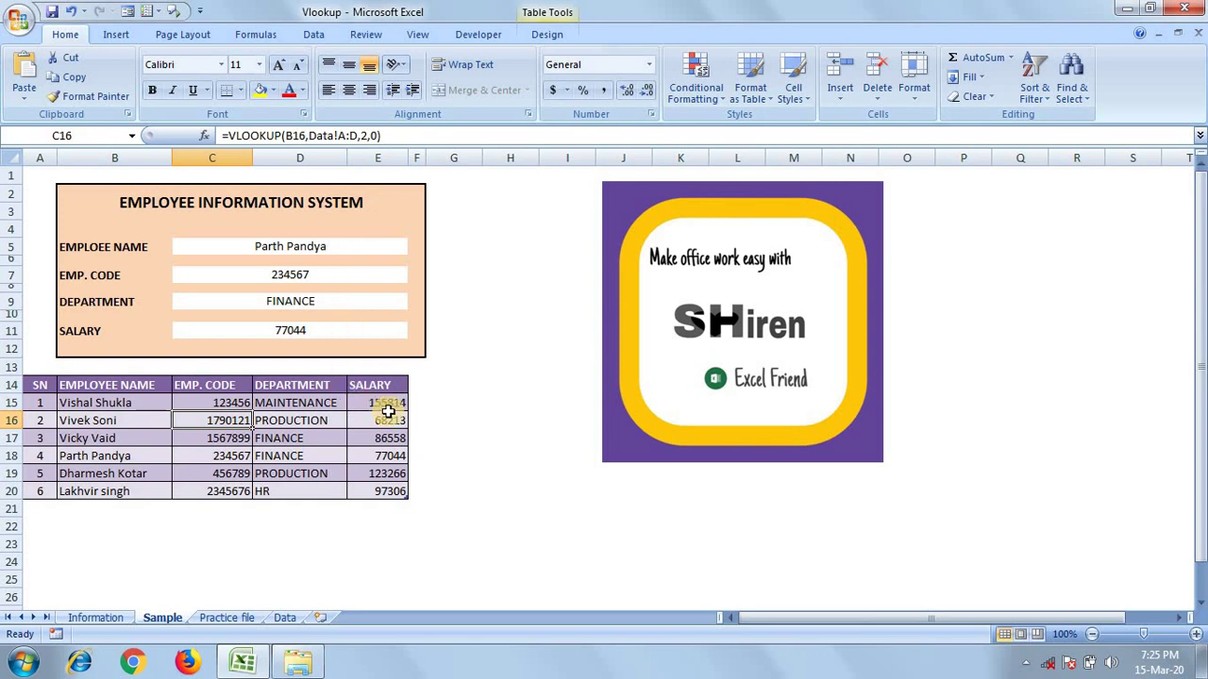
click(330, 246)
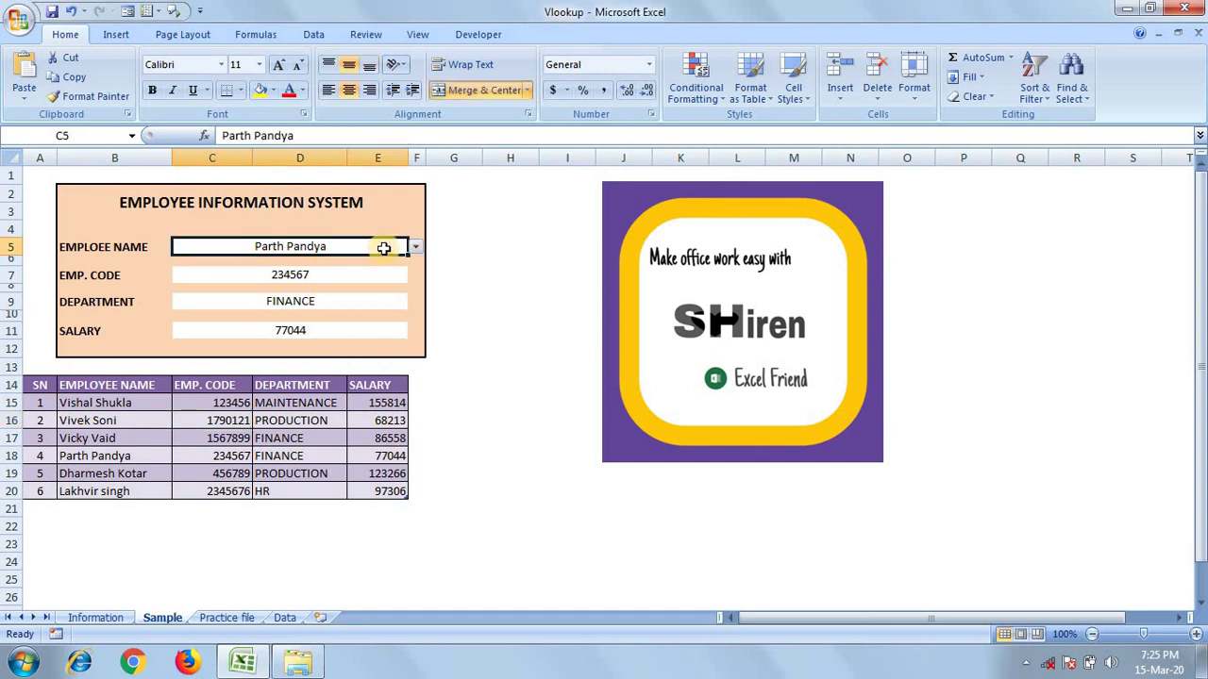
click(415, 246)
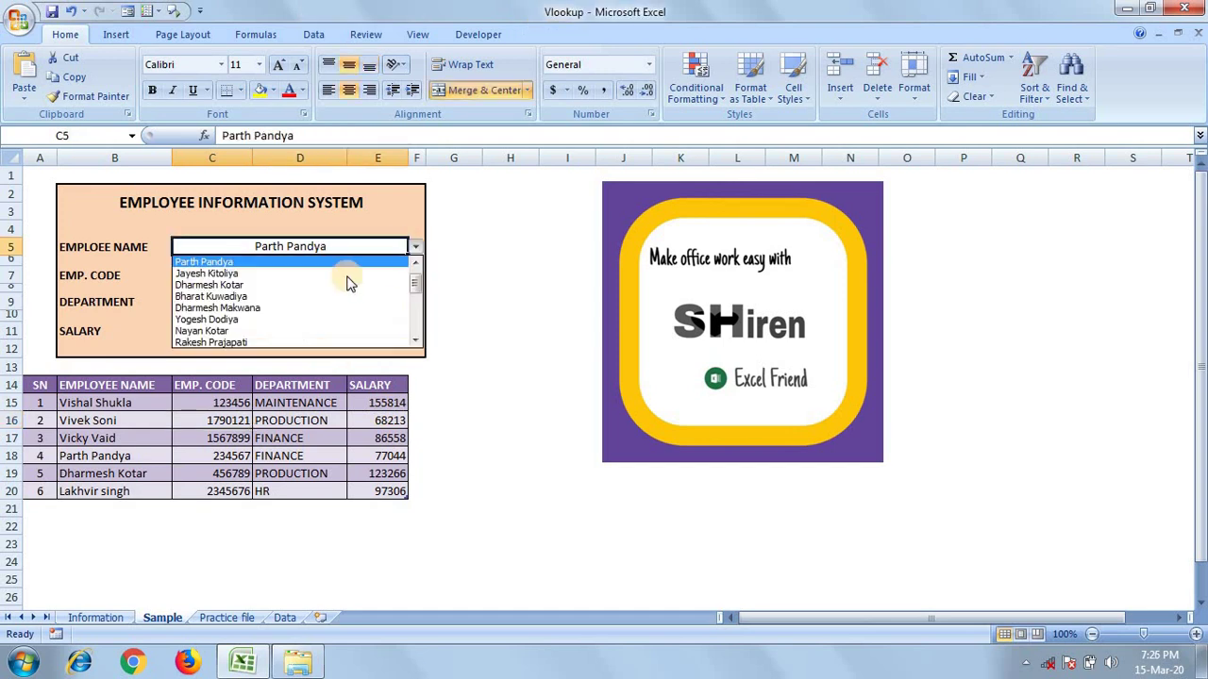
click(327, 284)
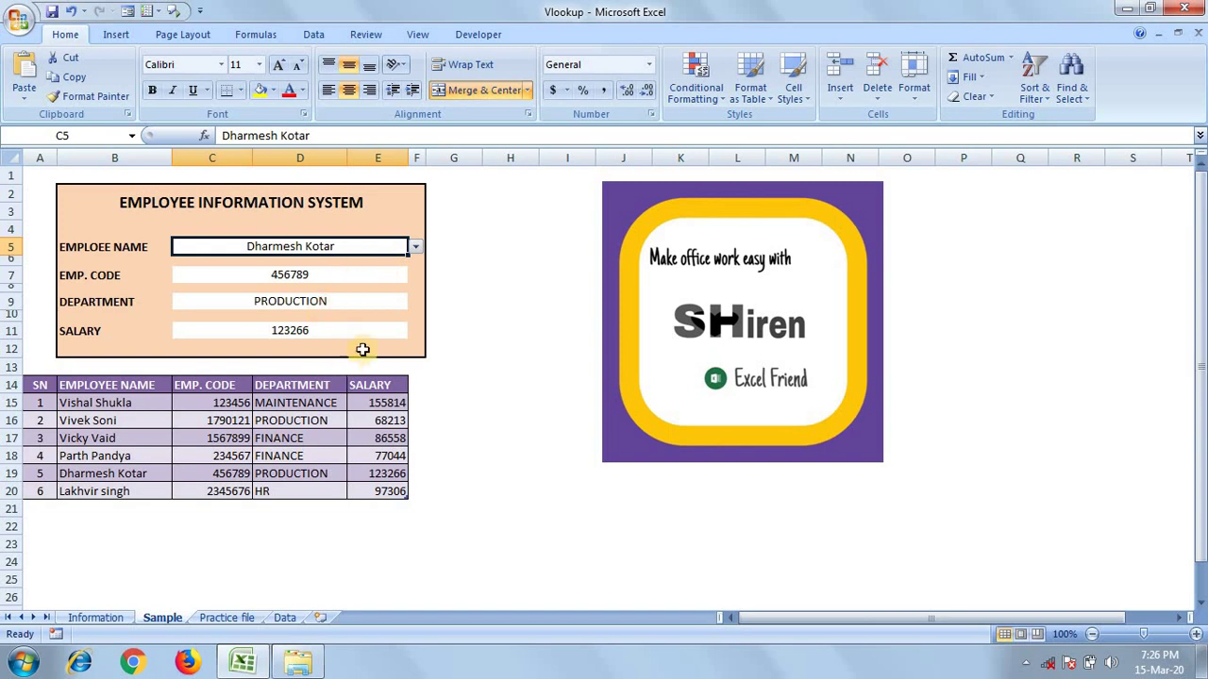
click(381, 326)
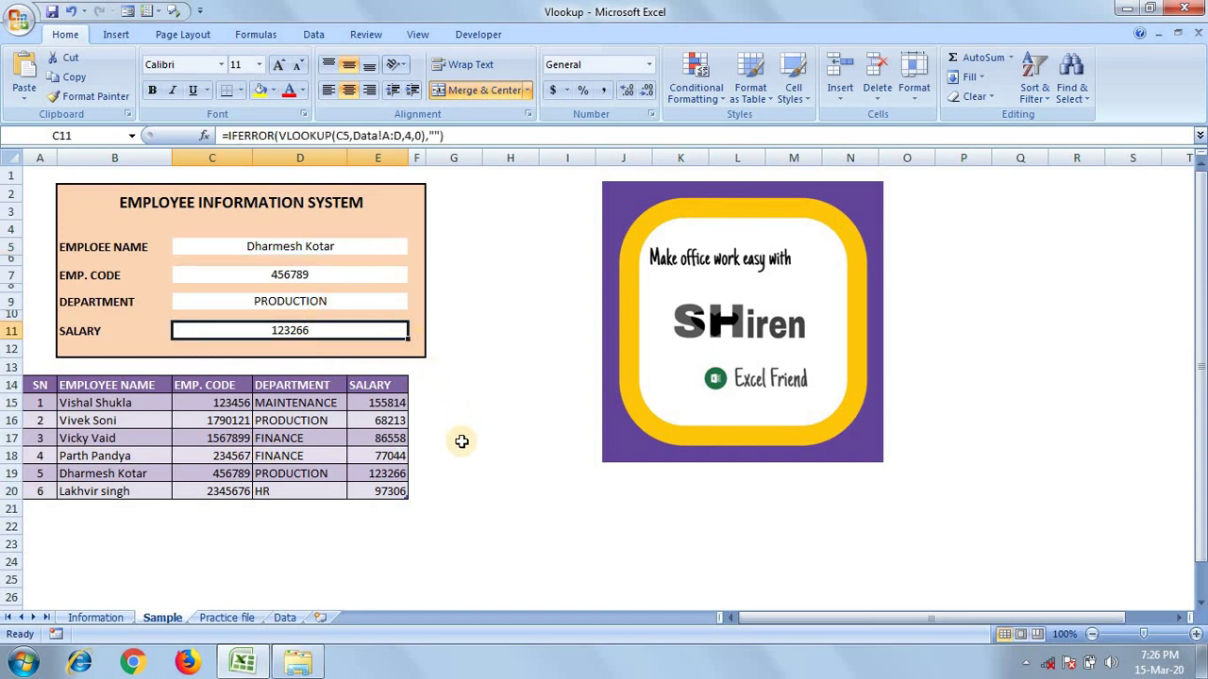
- Review the Data sheet, then return to the blank Practice file sheet
click(284, 619)
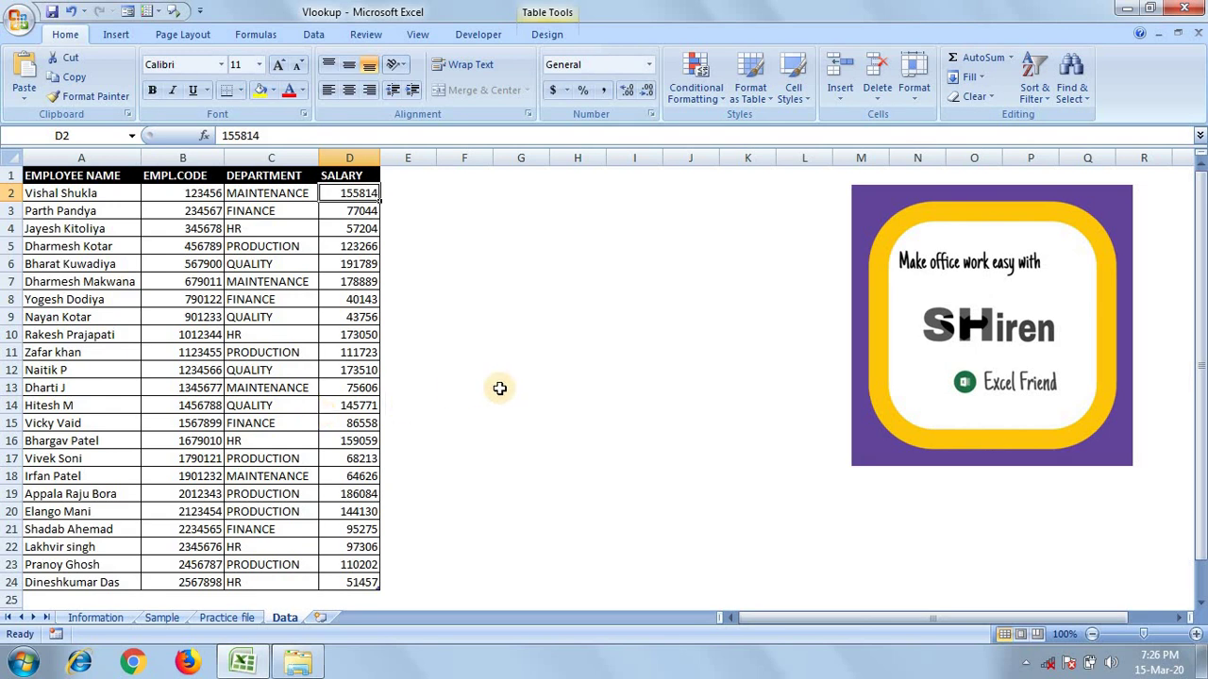
click(224, 617)
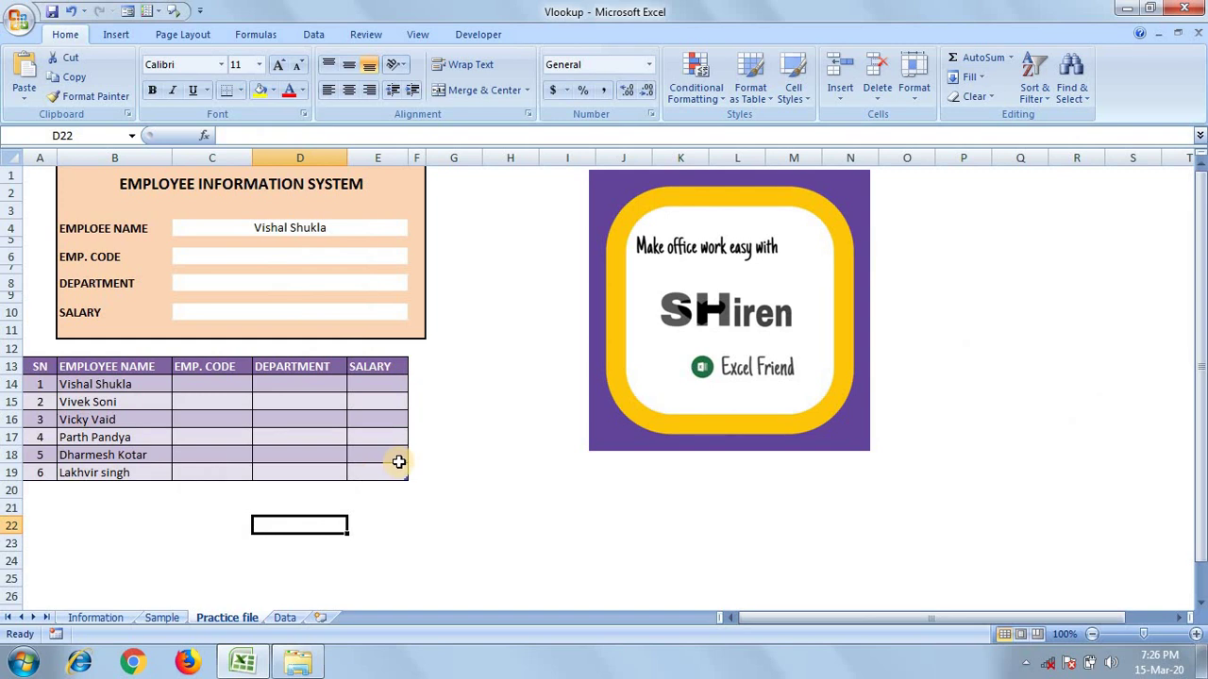
- Start =vlookup(B14, in C14, replacing the table-style name reference with B14
click(218, 384)
text(=)
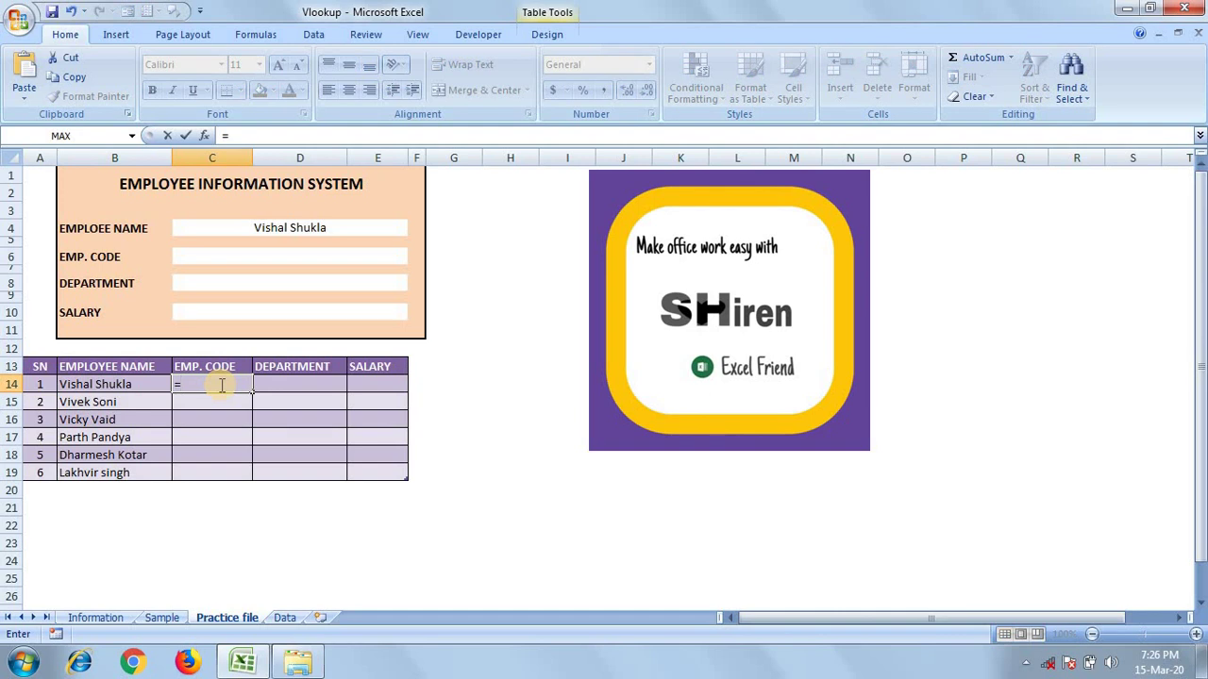
text(vlooku)
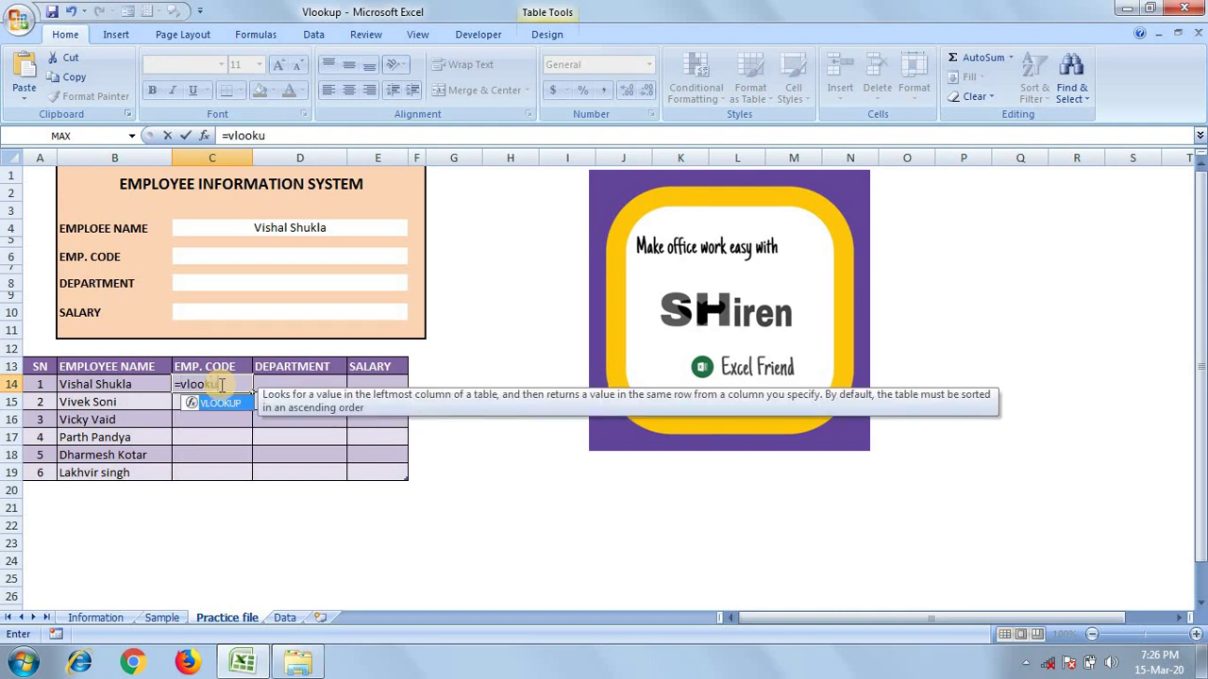
text(p()
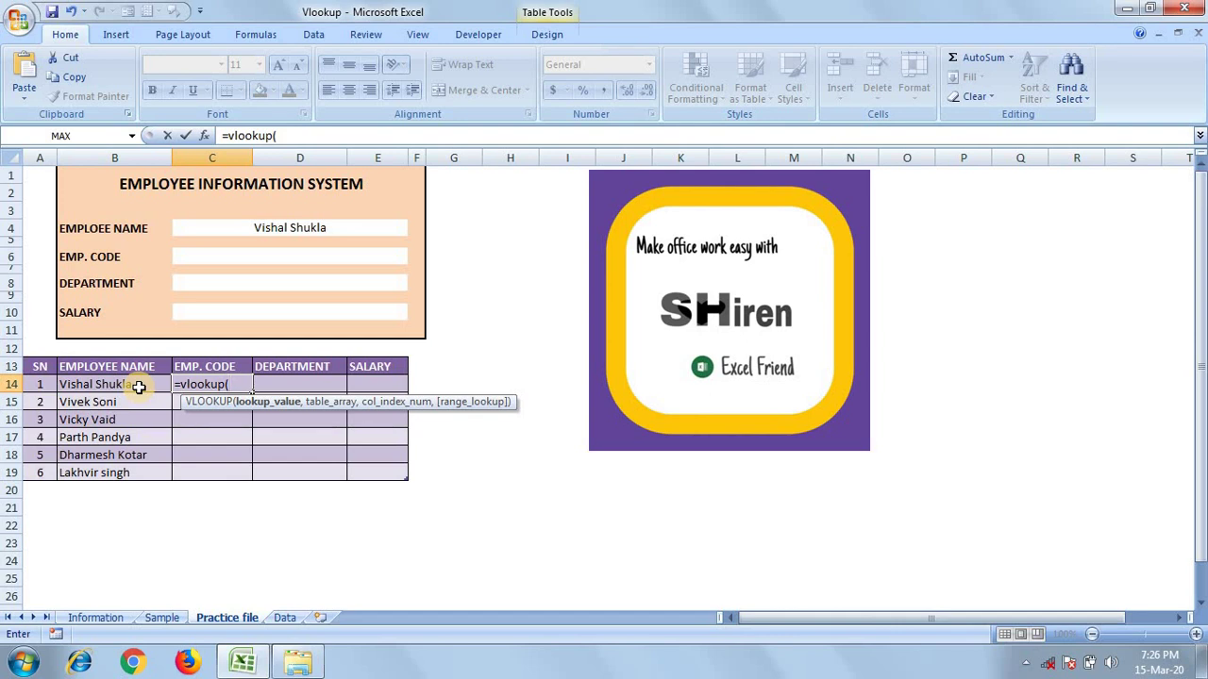
click(138, 384)
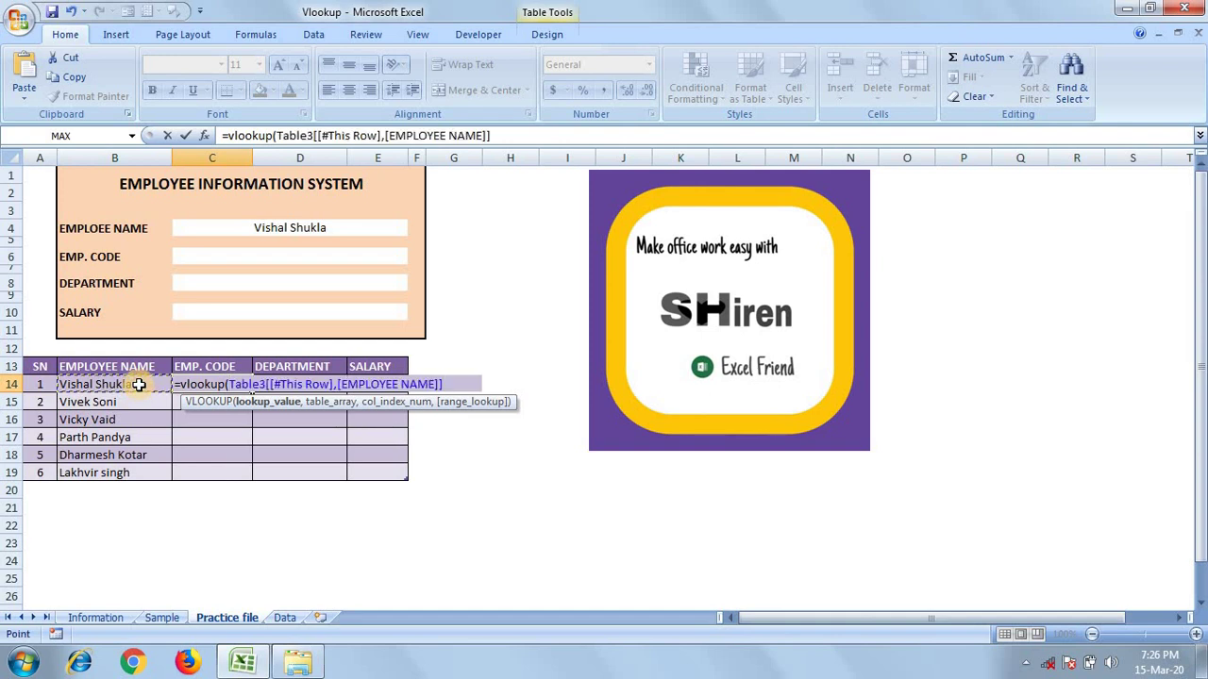
key(BackSpace)
key(BackSpace)
key(BackSpace)
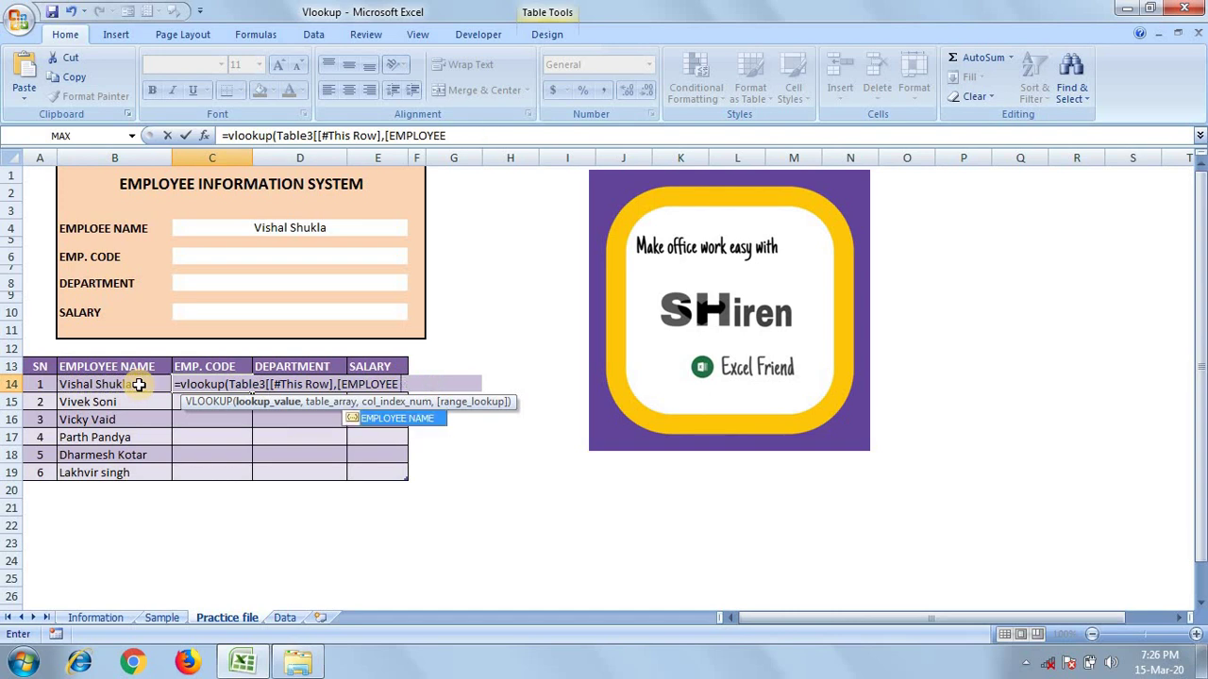
key(BackSpace)
key(BackSpace)
key(BackSpace)
key(BackSpace)
key(BackSpace)
key(BackSpace)
key(BackSpace)
key(BackSpace)
key(BackSpace)
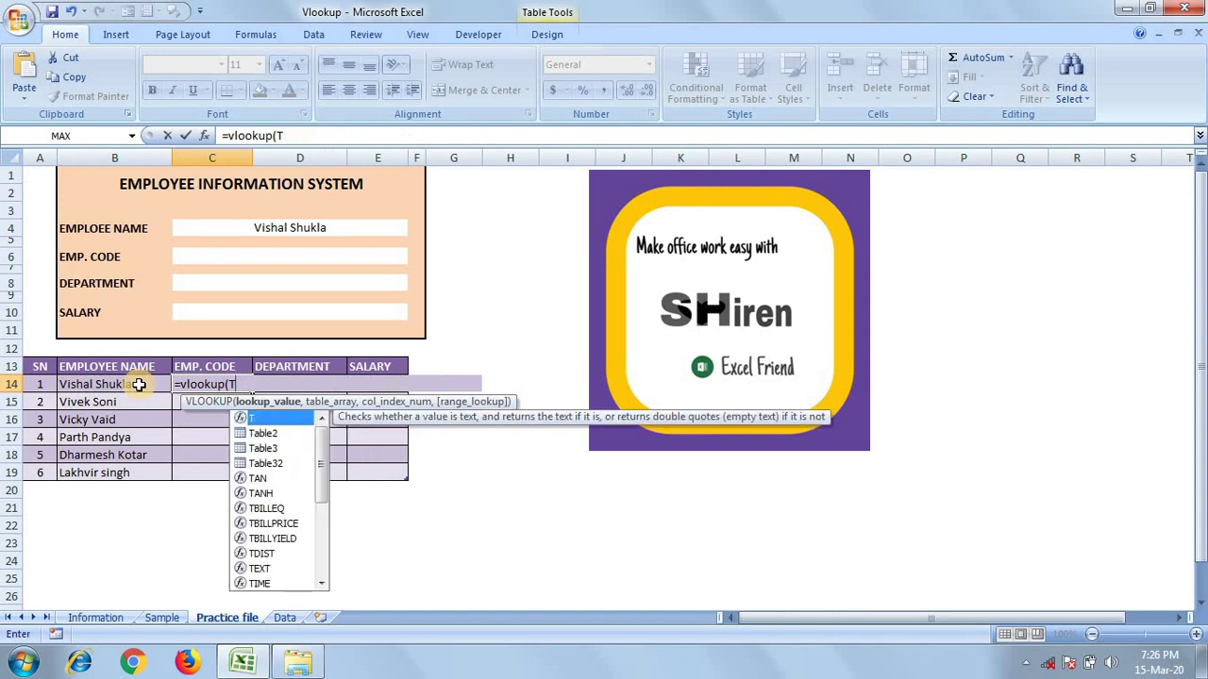
key(BackSpace)
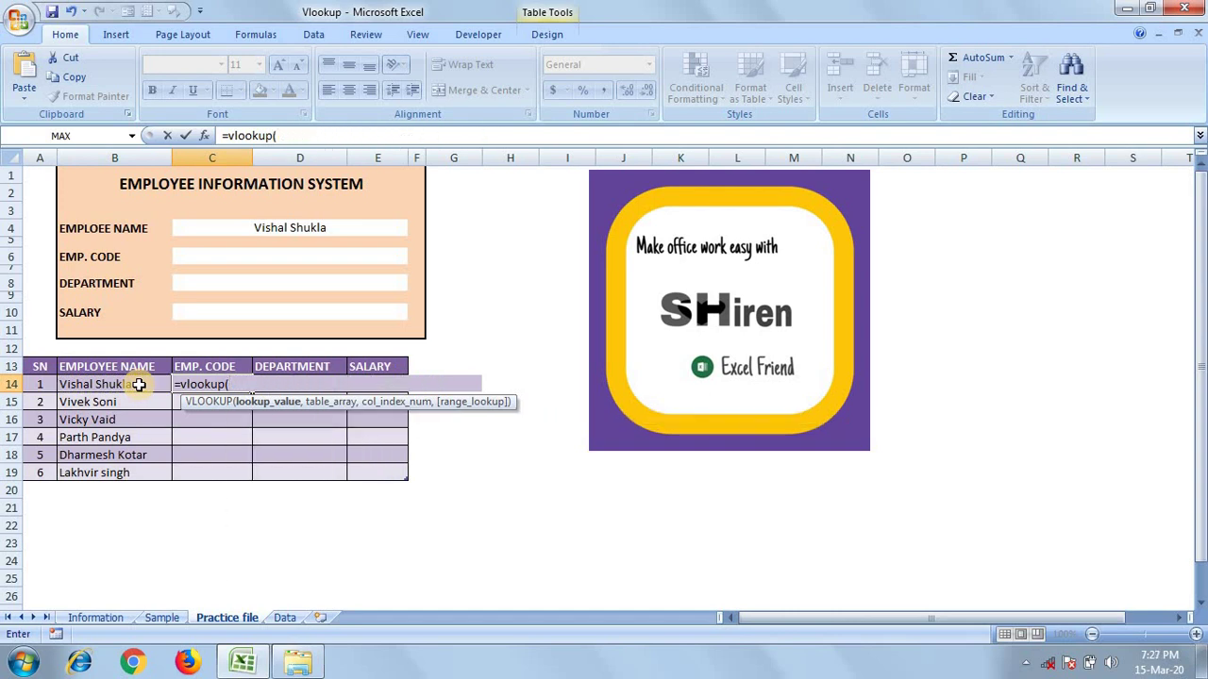
text(B)
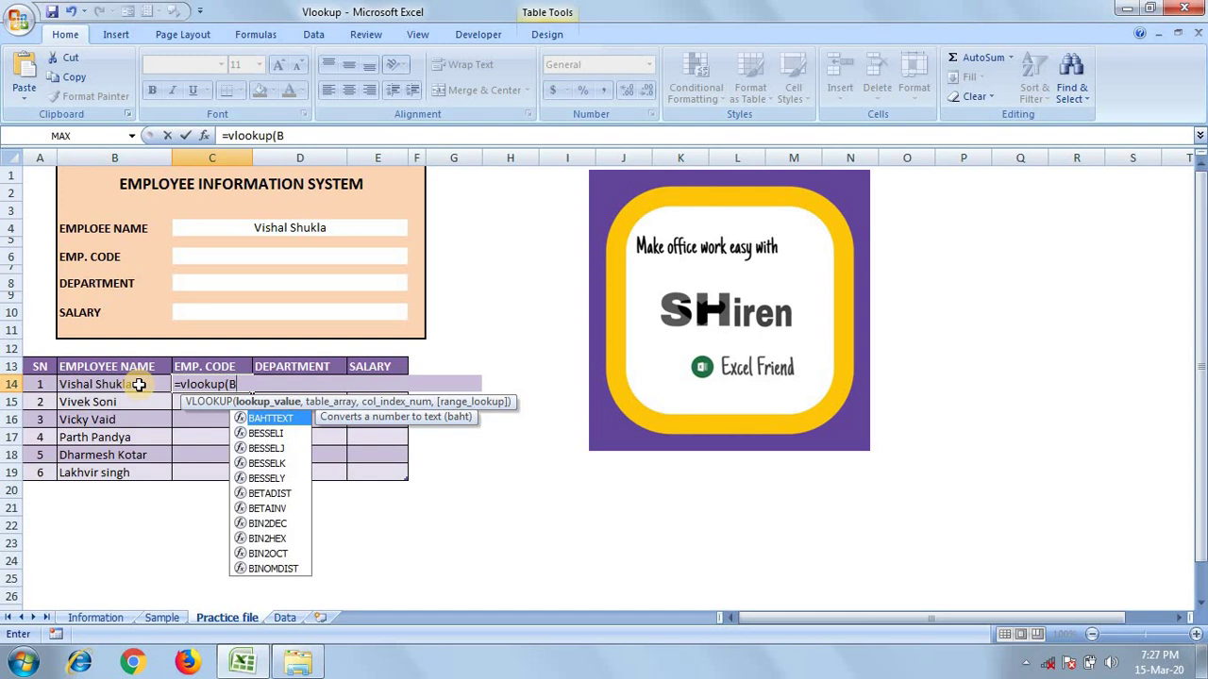
text(14)
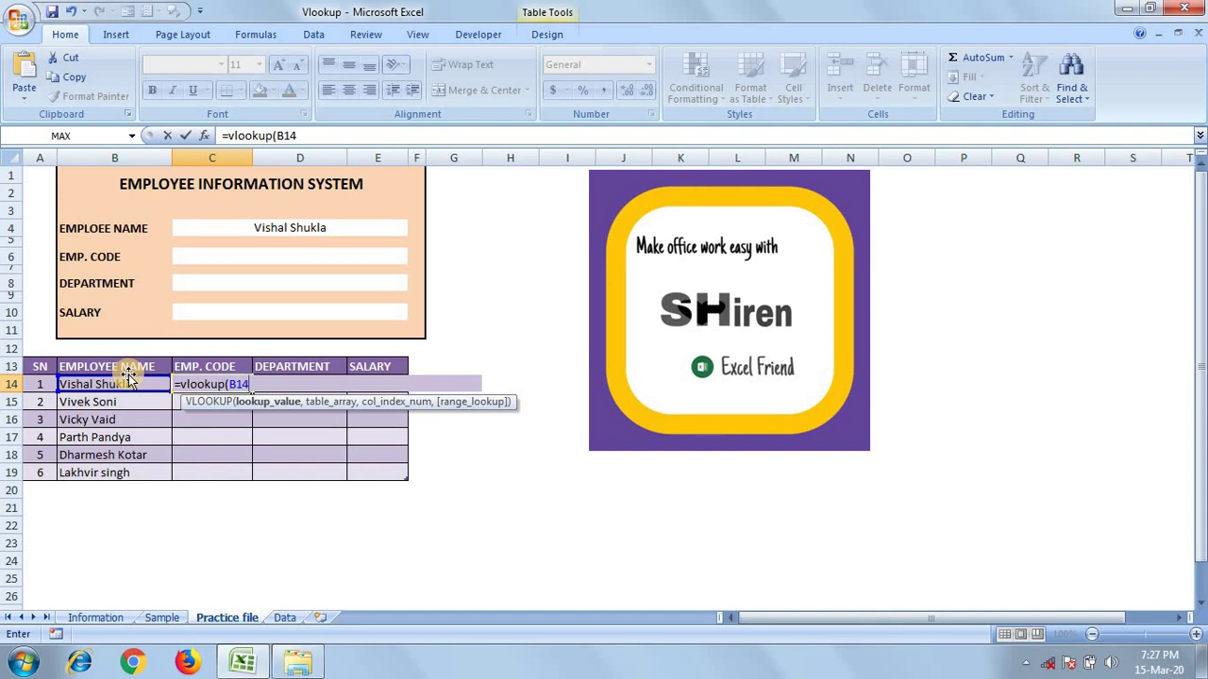
text(,)
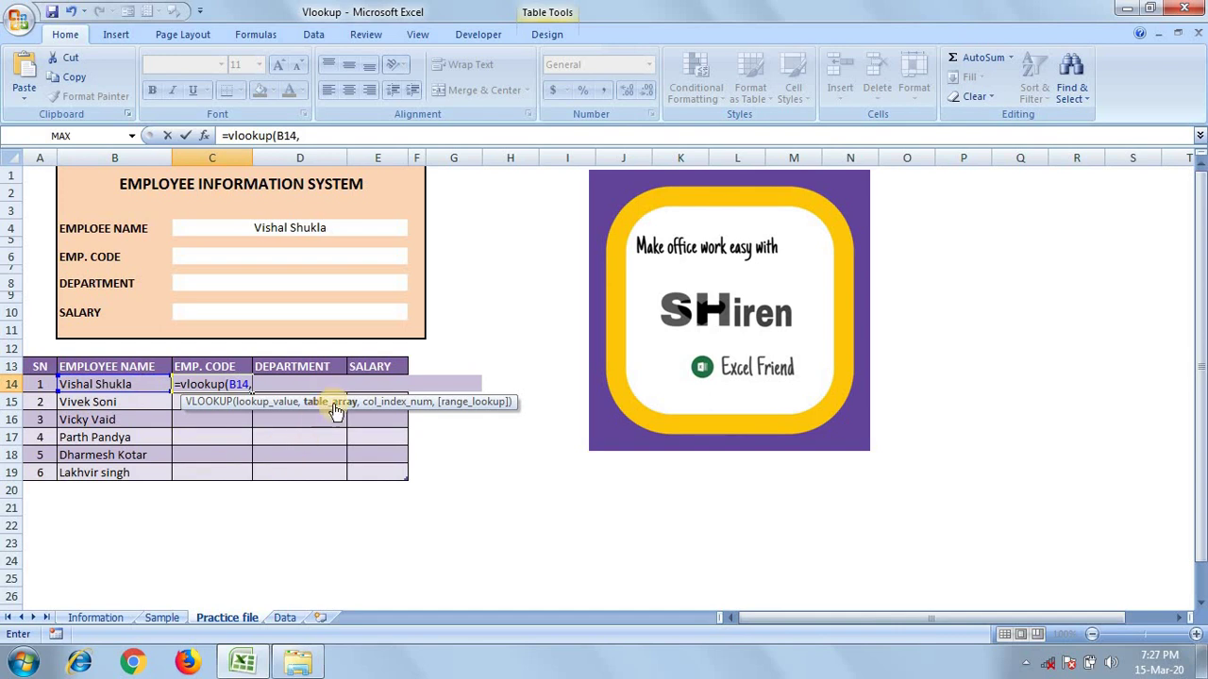
- Complete C14 as =VLOOKUP(B14,Data!A:D,2,0) so the EMP. CODE column fills with employee codes
click(284, 618)
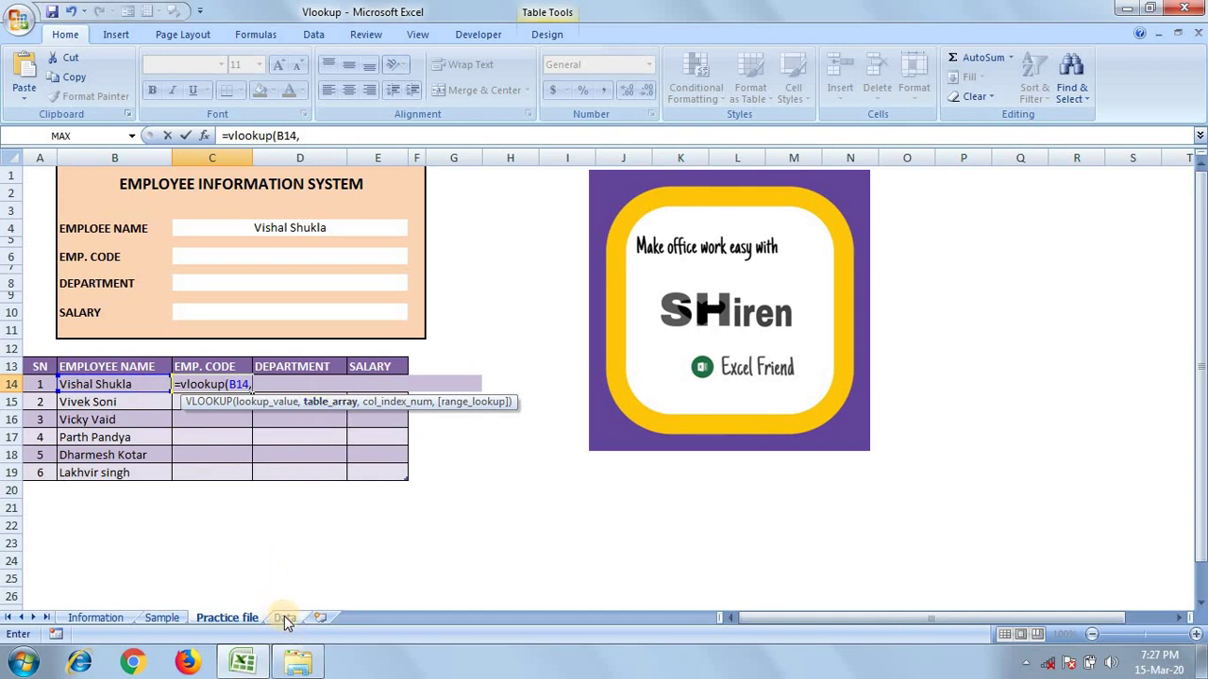
click(285, 618)
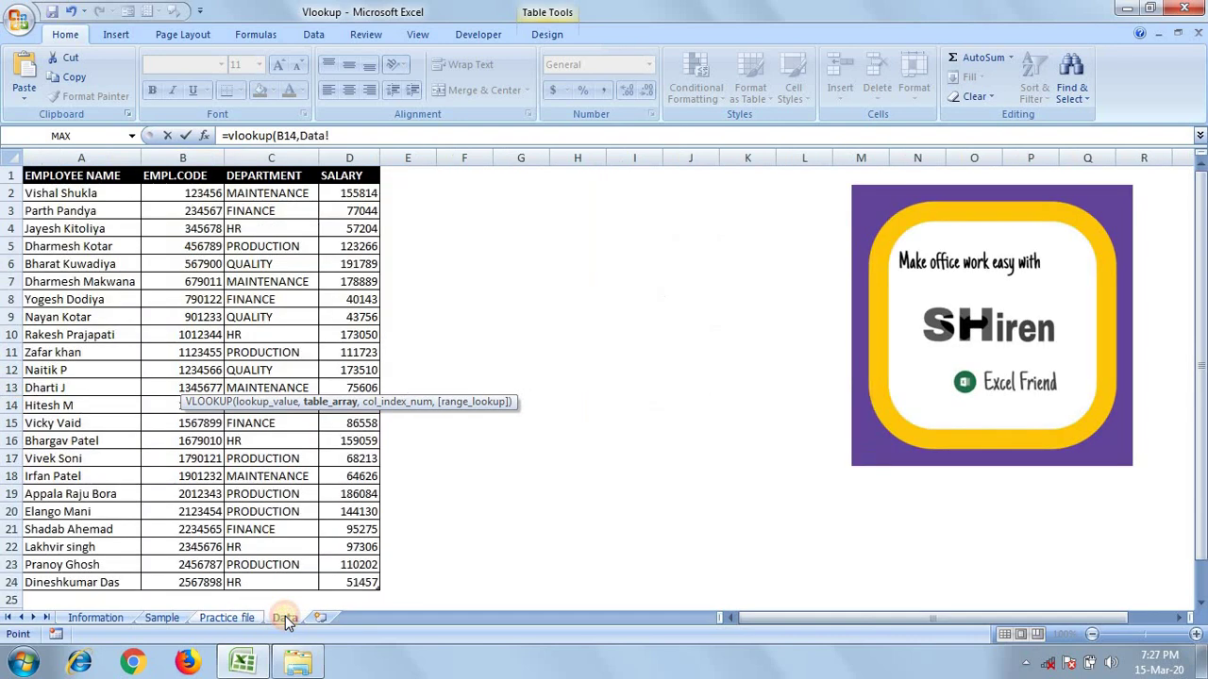
drag(100, 157, 282, 156)
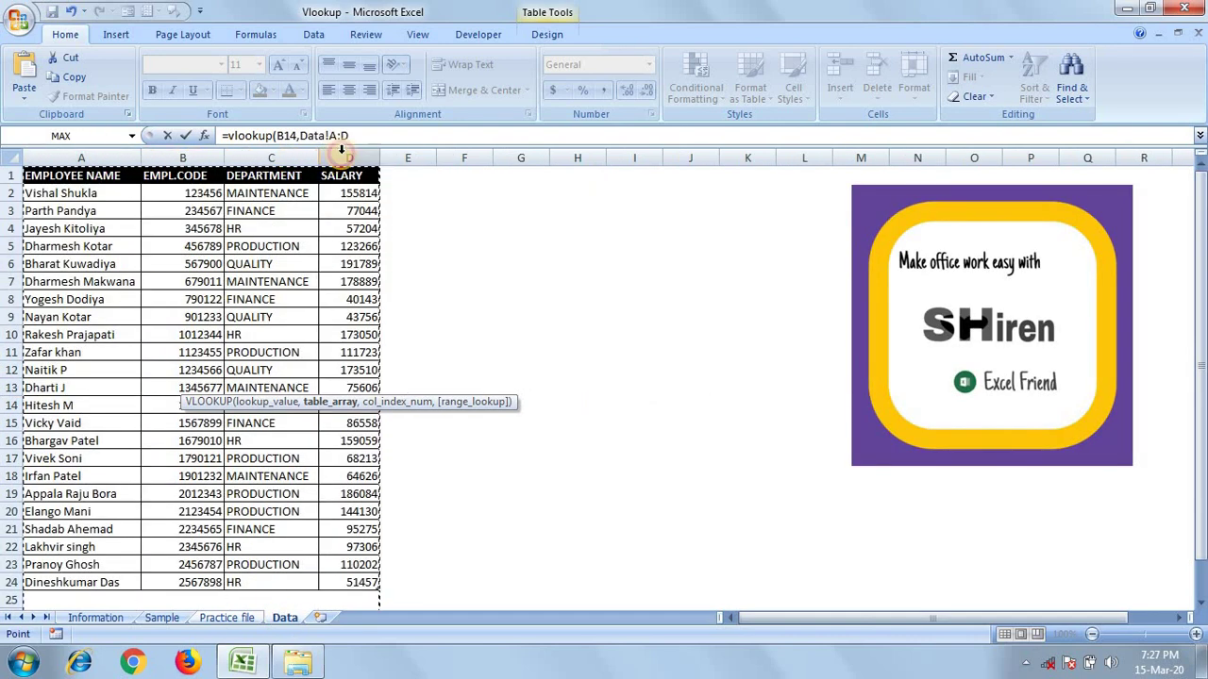
drag(282, 156, 358, 133)
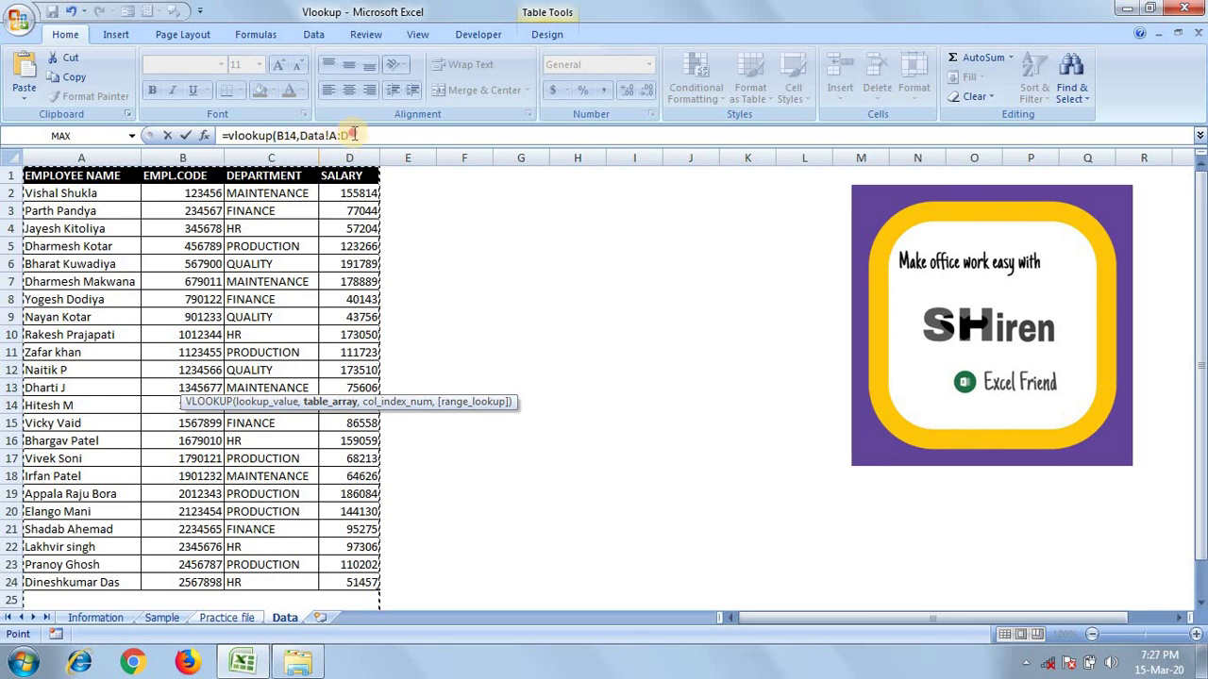
click(354, 135)
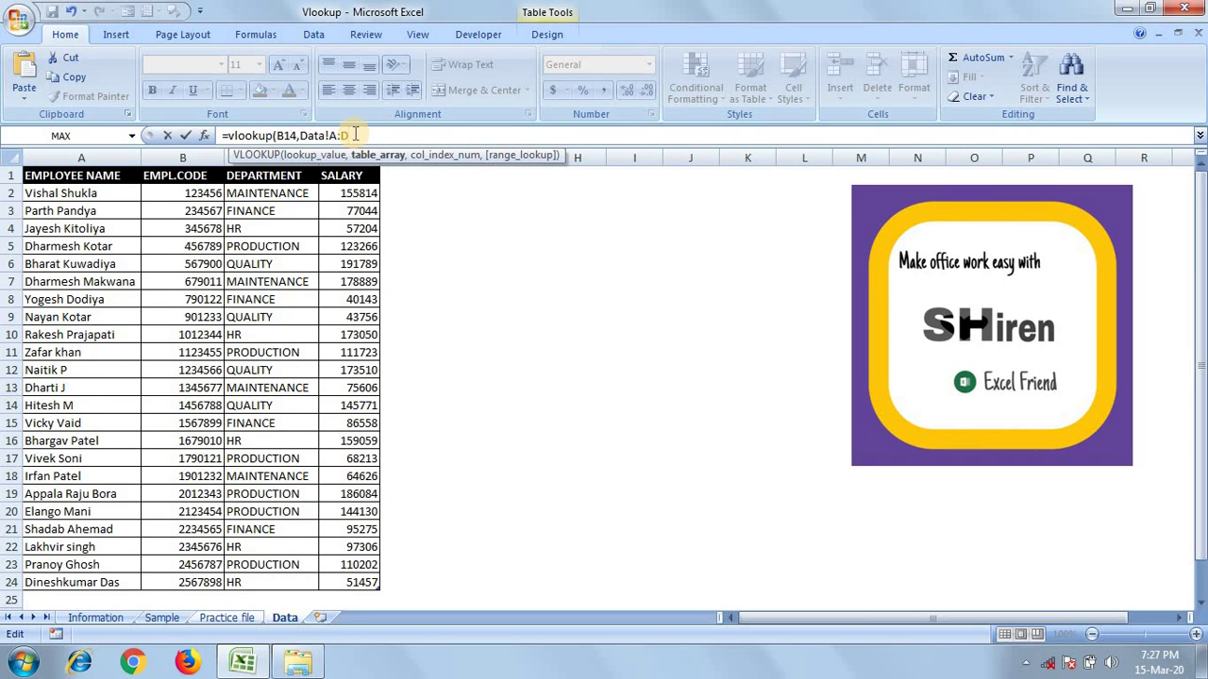
text(,)
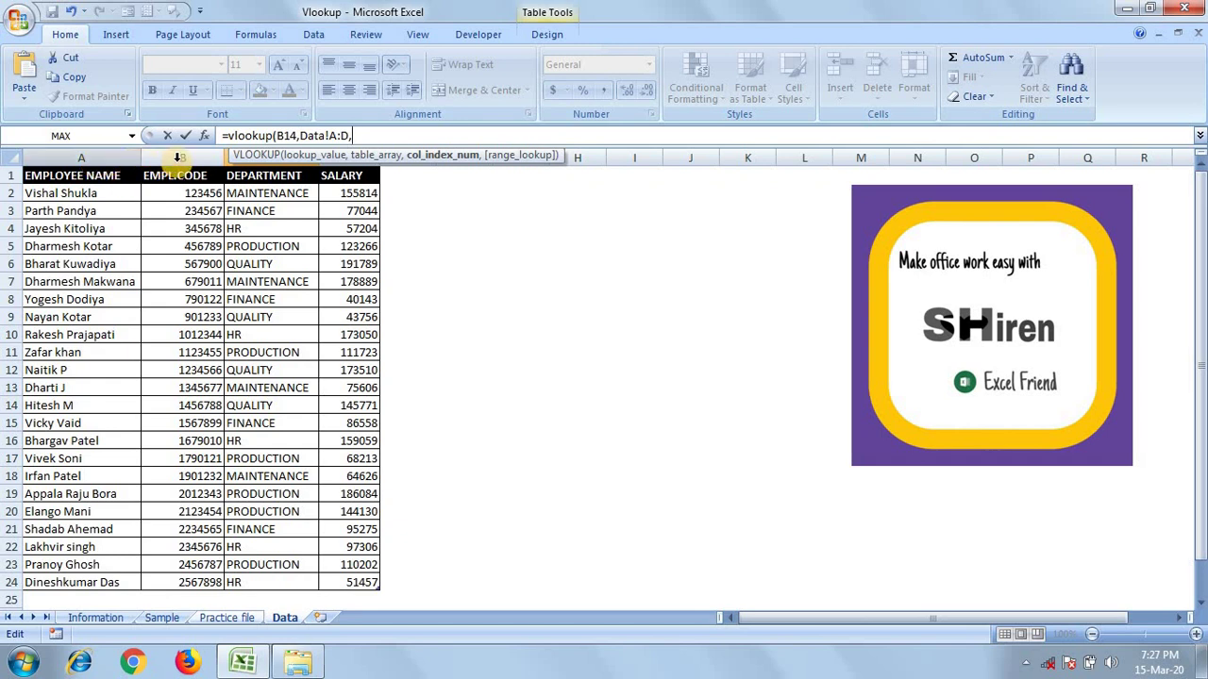
text(2)
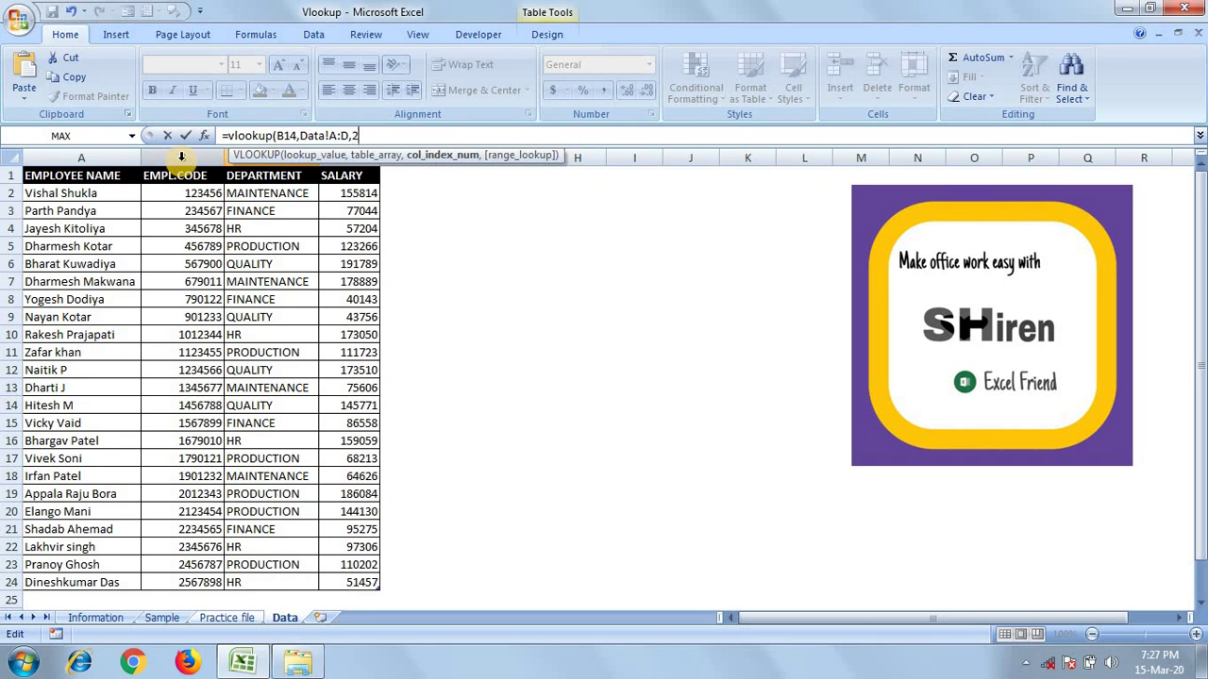
text(,)
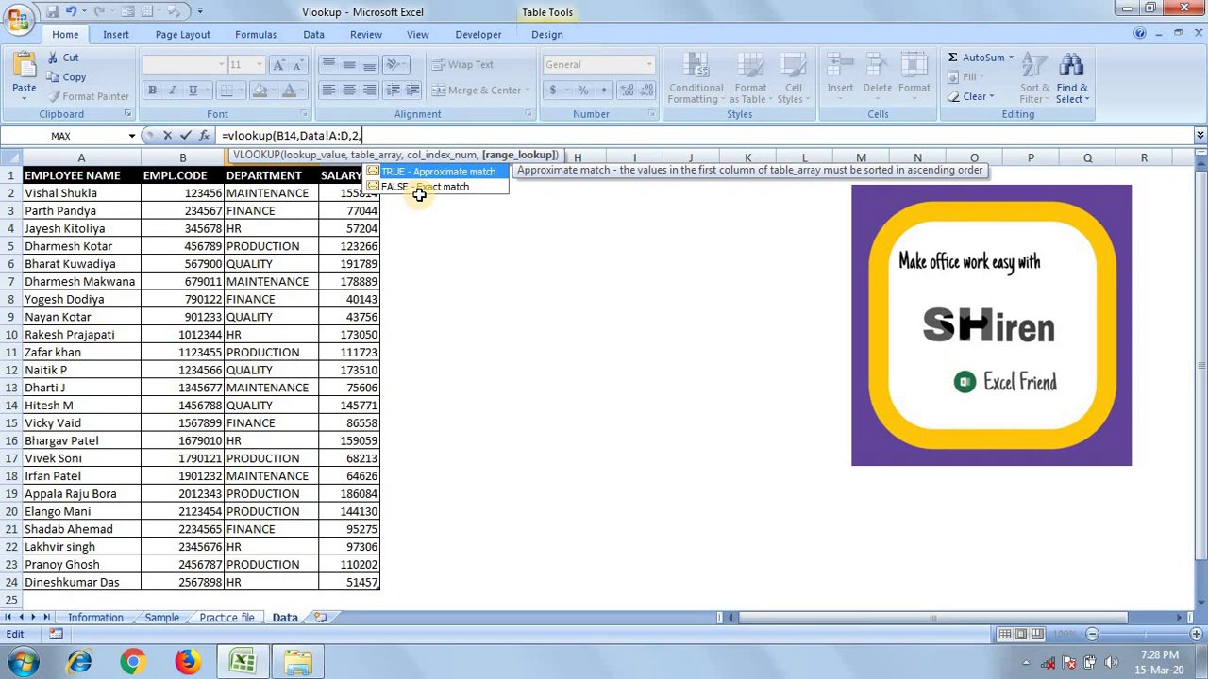
text(0)
text())
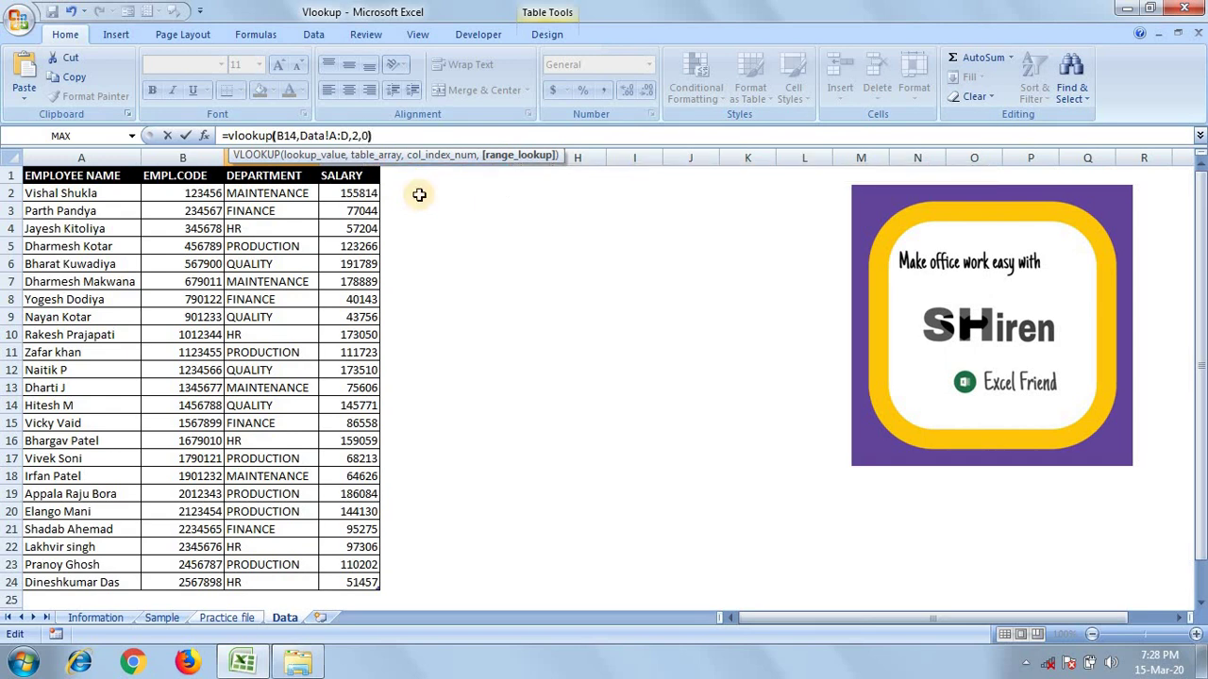
key(Return)
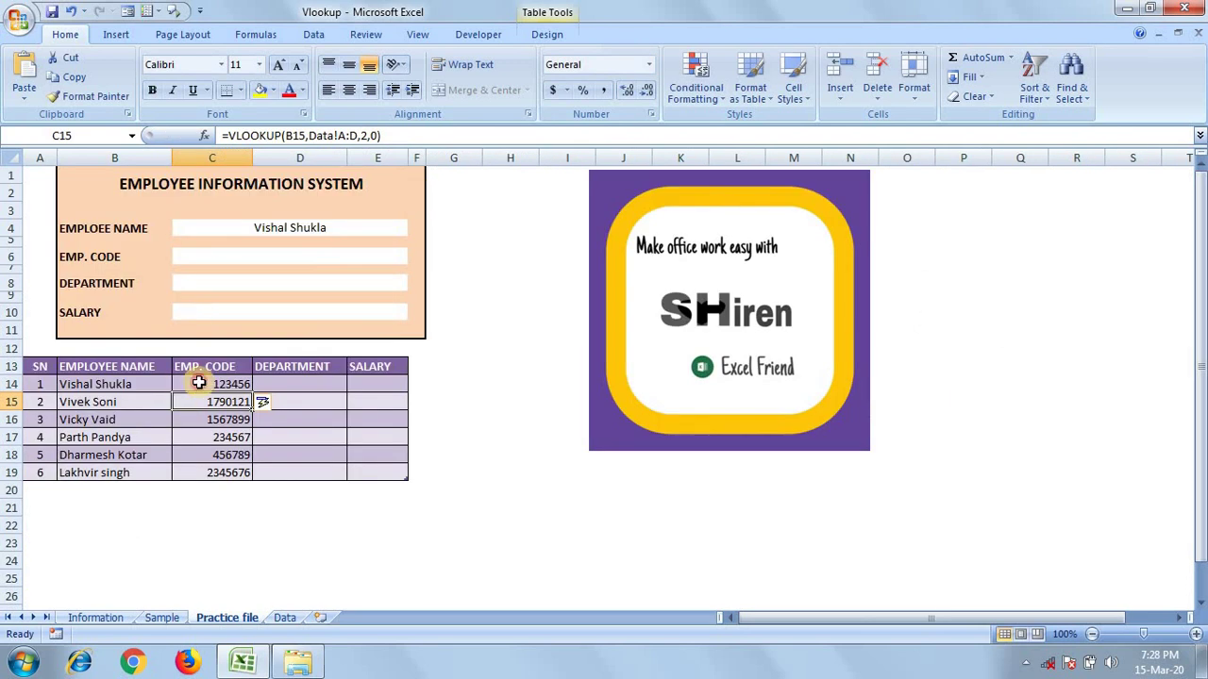
click(197, 383)
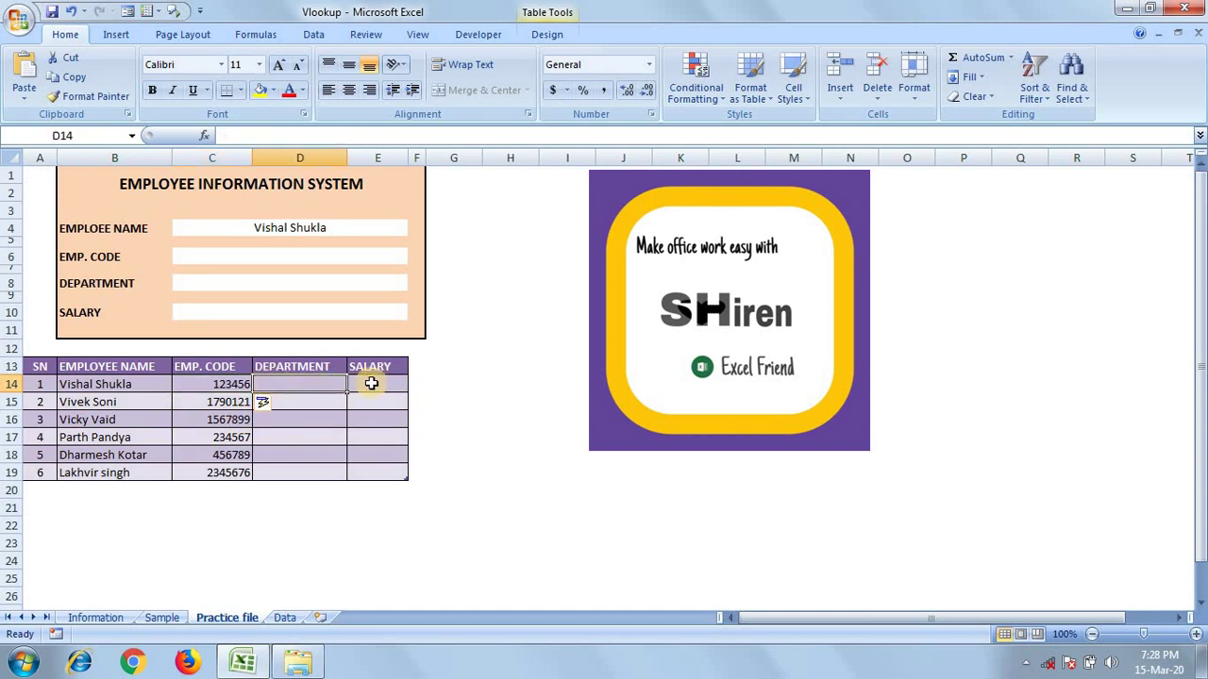
- Enter a VLOOKUP in D14 on the employee name over Data!A:D, column 3, exact match
text(=vlooku)
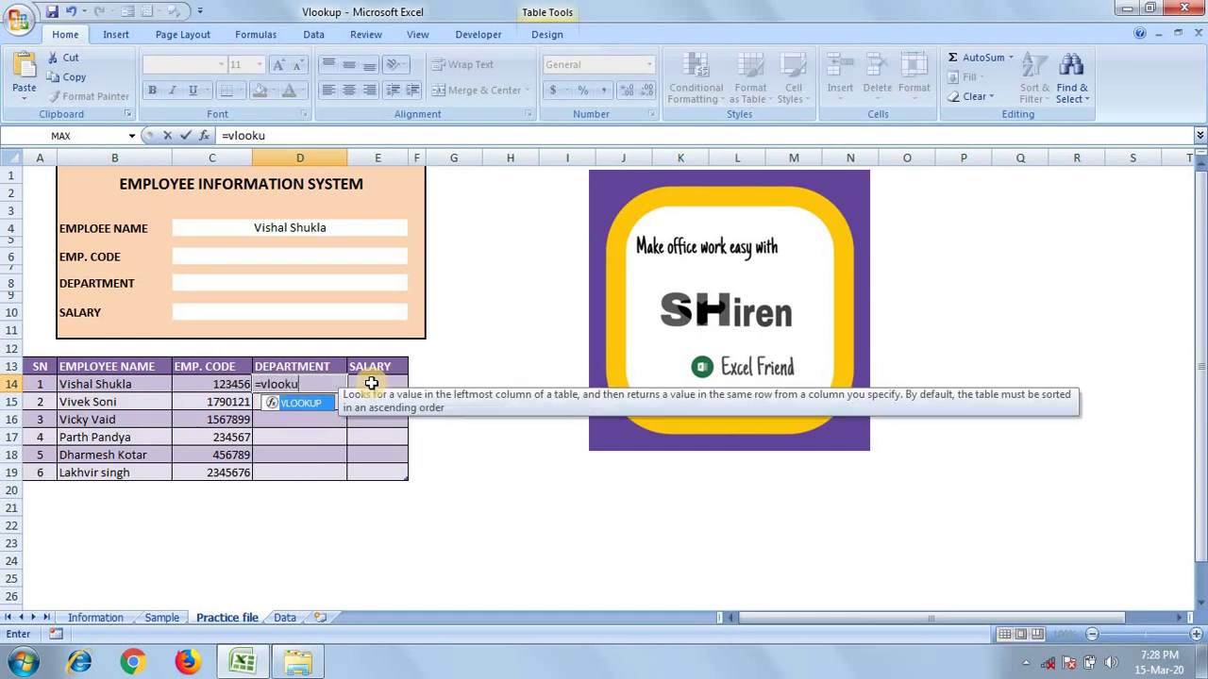
text(p()
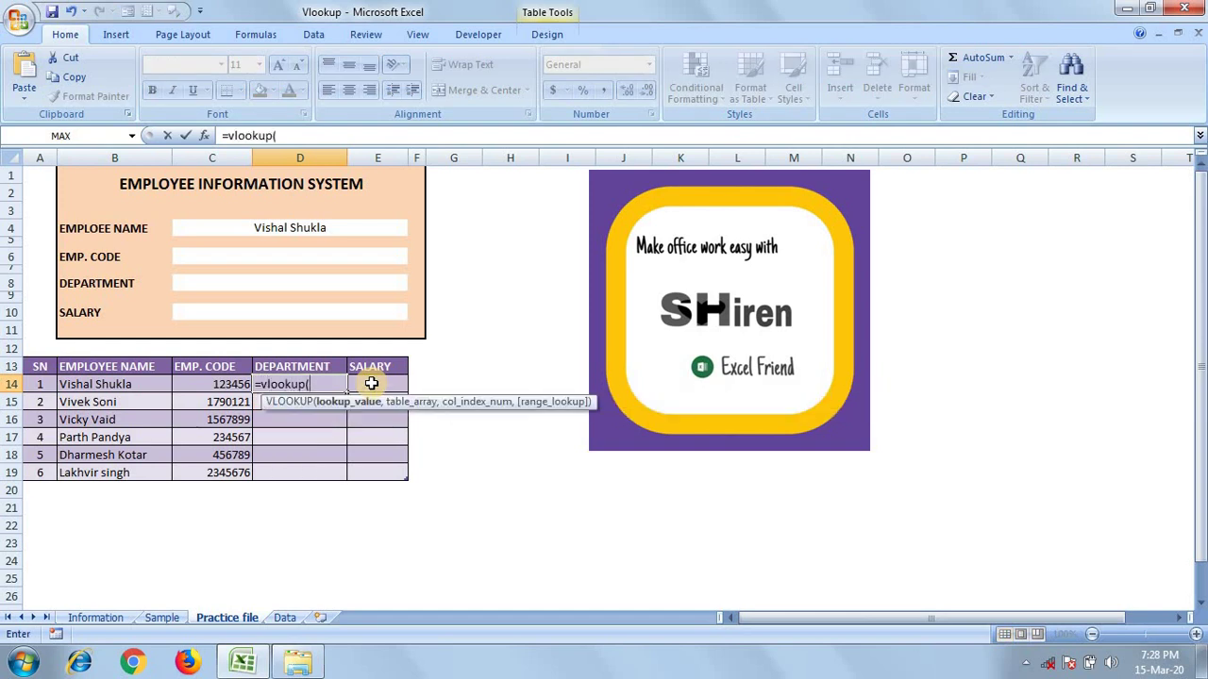
click(140, 383)
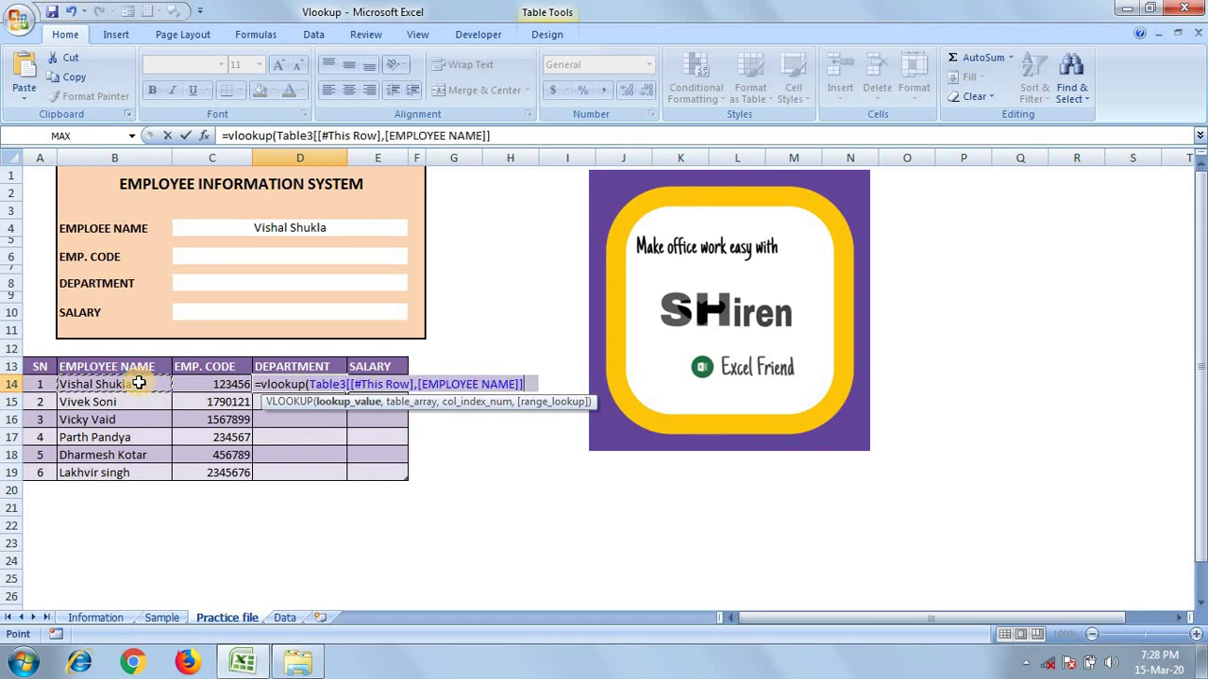
text(,)
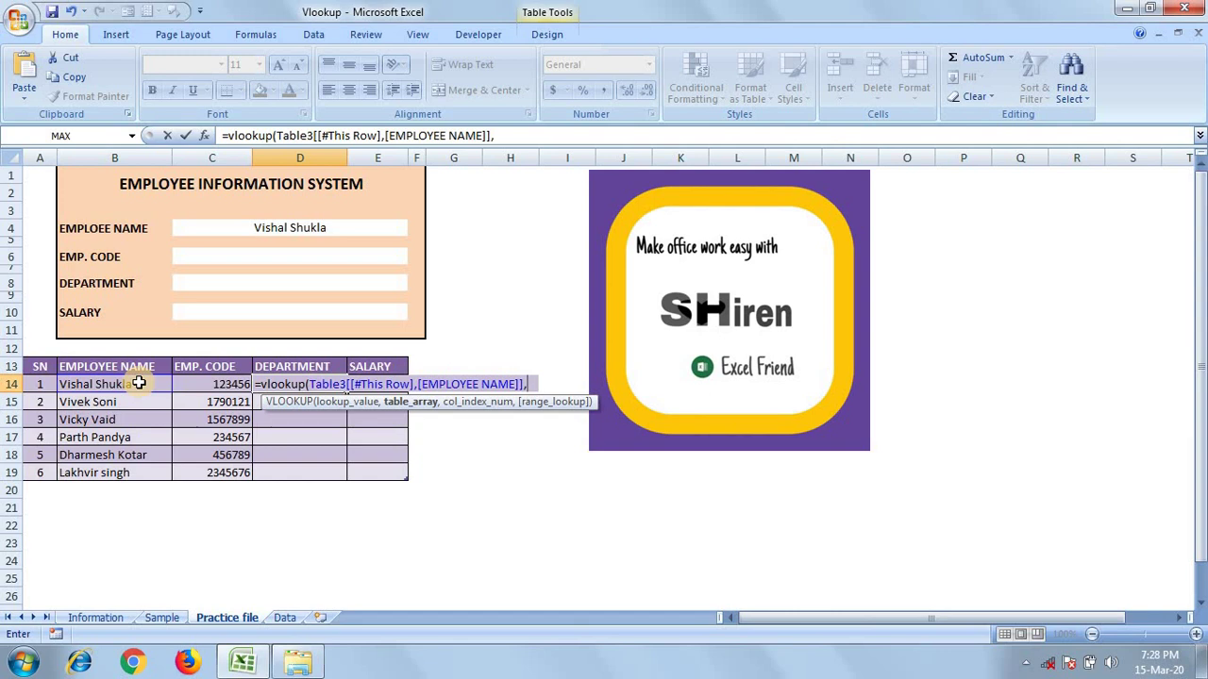
click(284, 618)
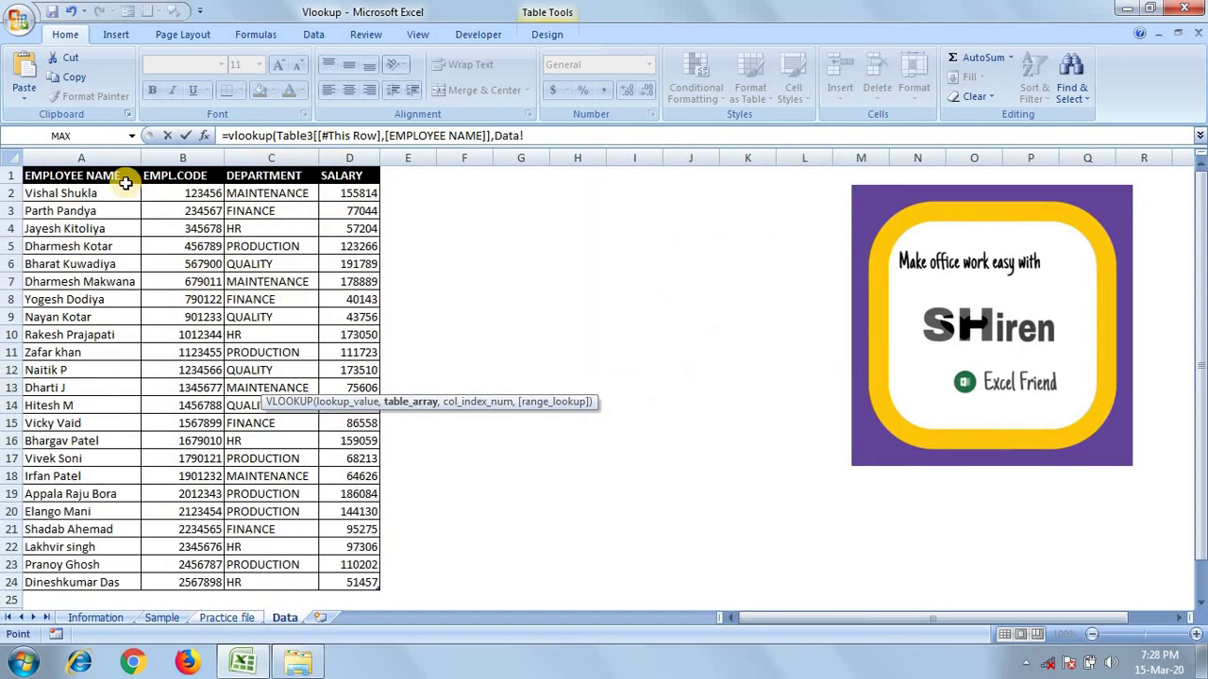
drag(122, 158, 358, 157)
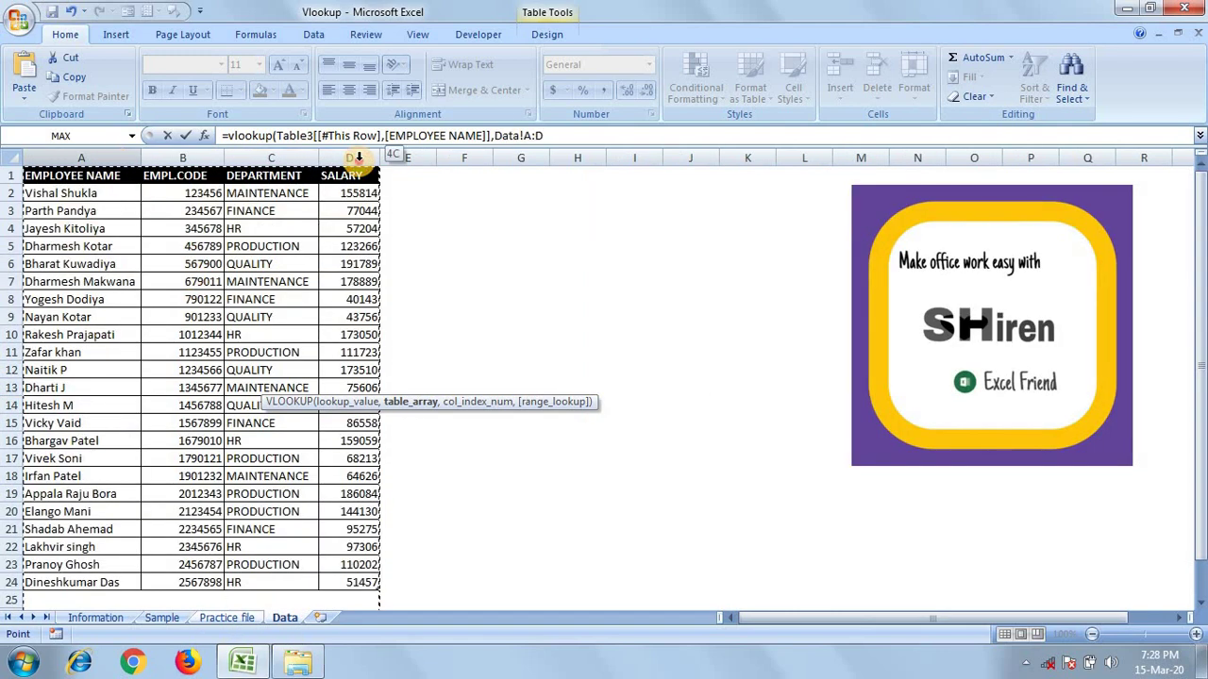
text(,3)
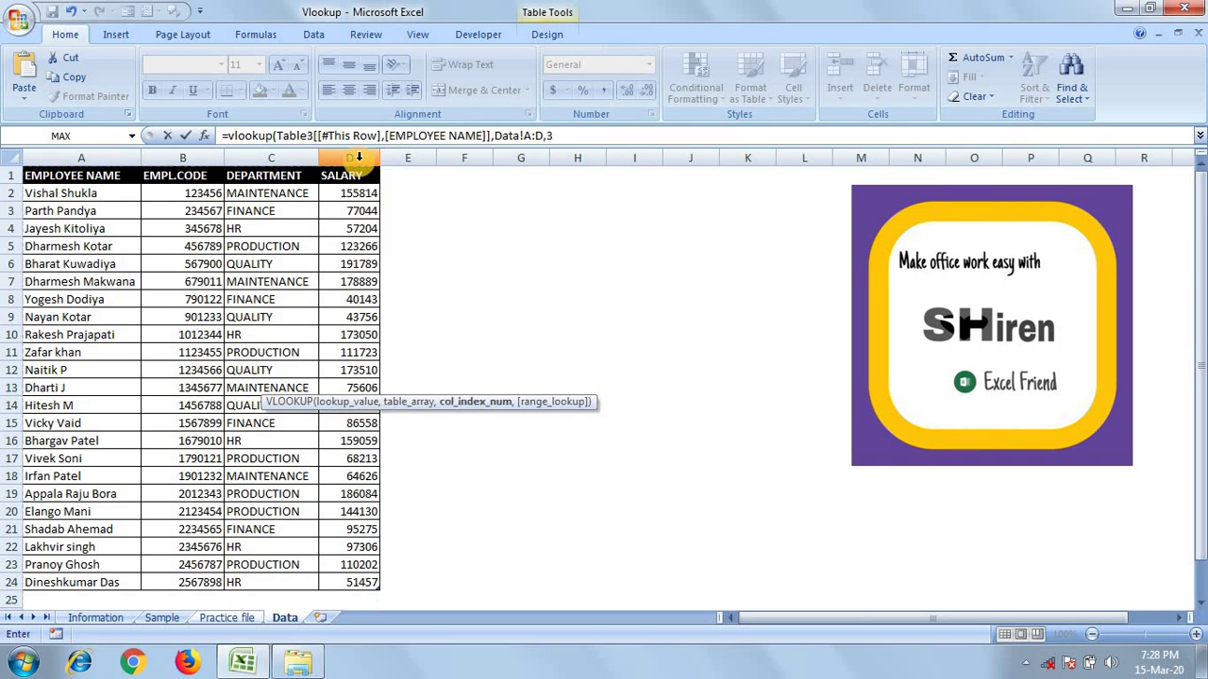
text(,0)
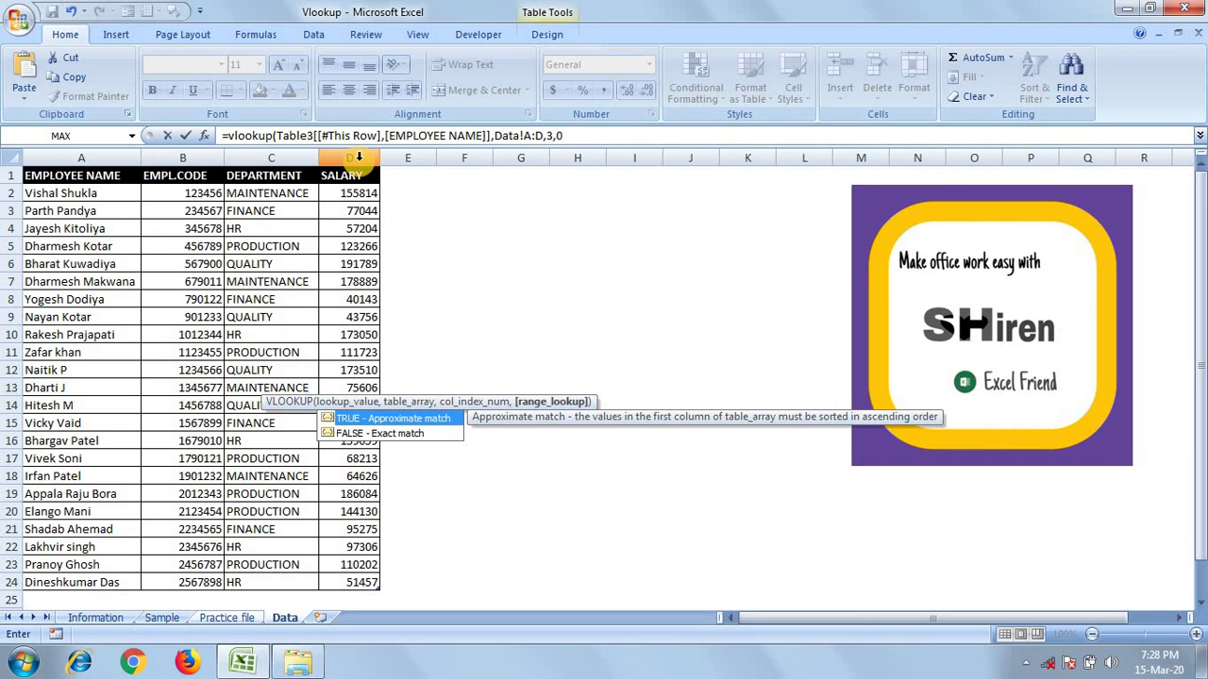
text())
key(Return)
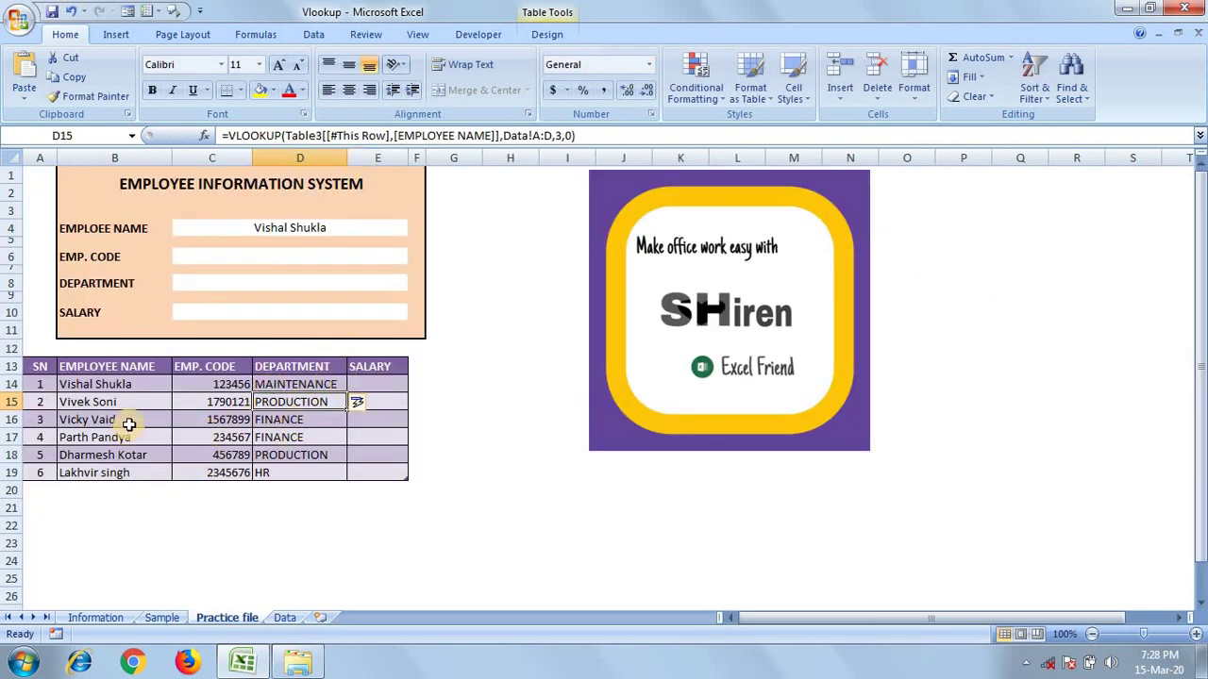
click(129, 422)
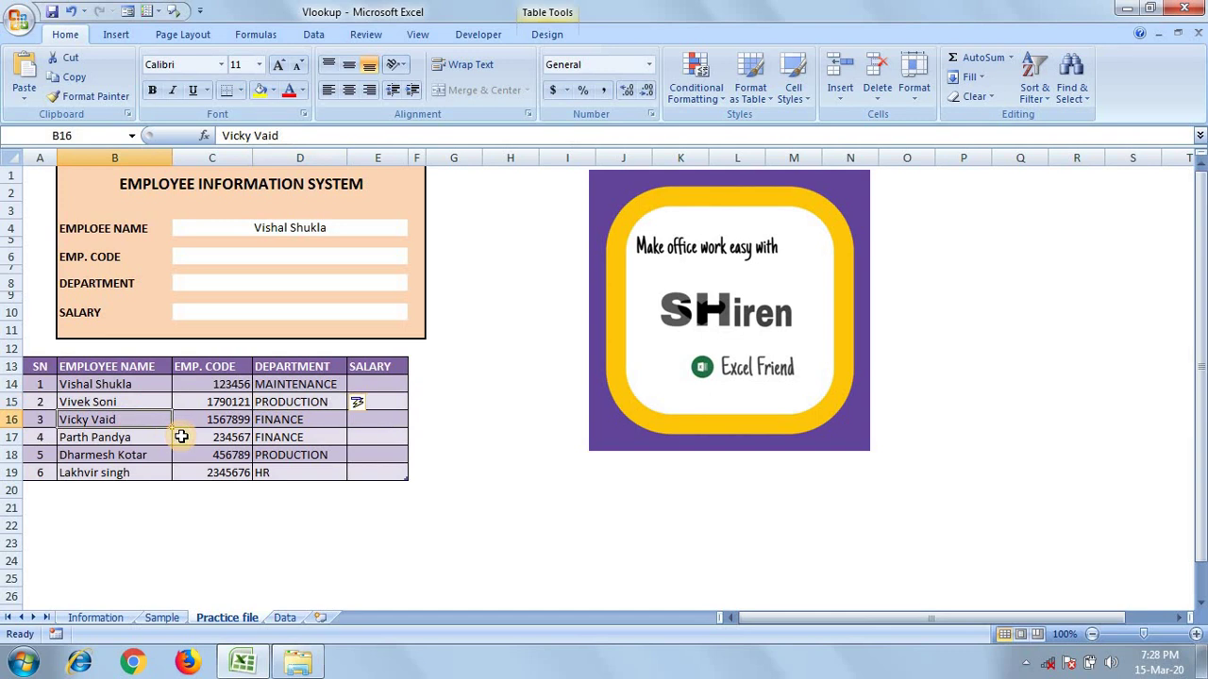
key(ctrl+c)
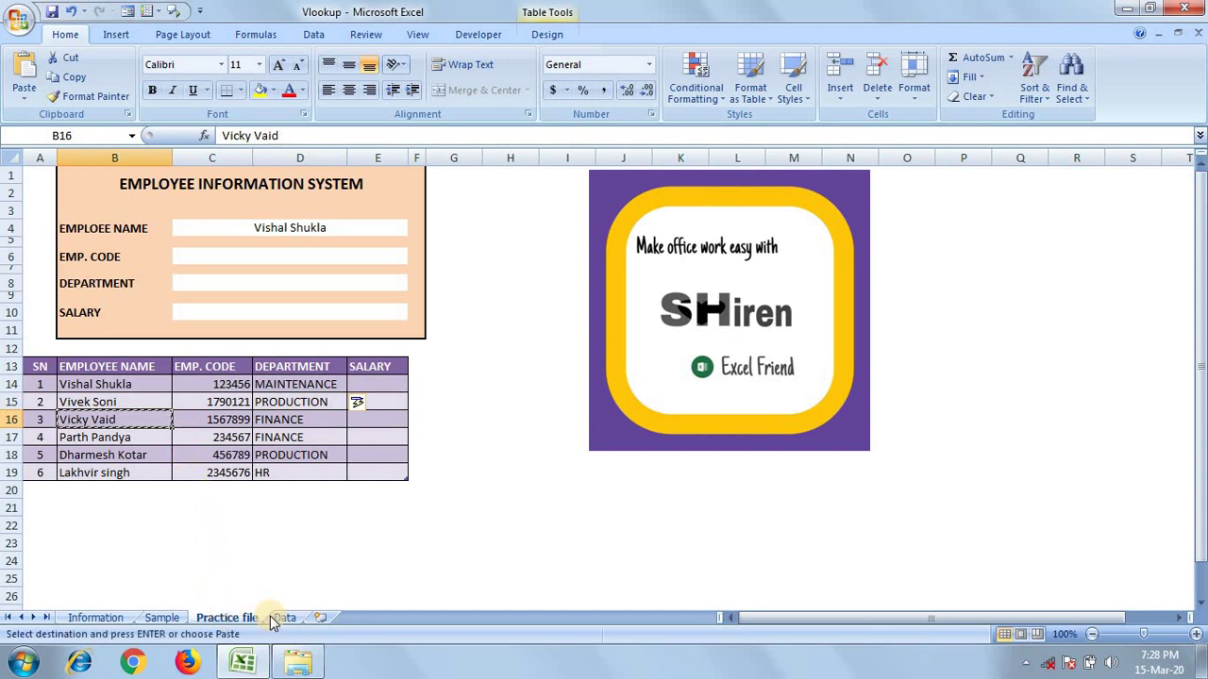
click(281, 618)
key(ctrl+f)
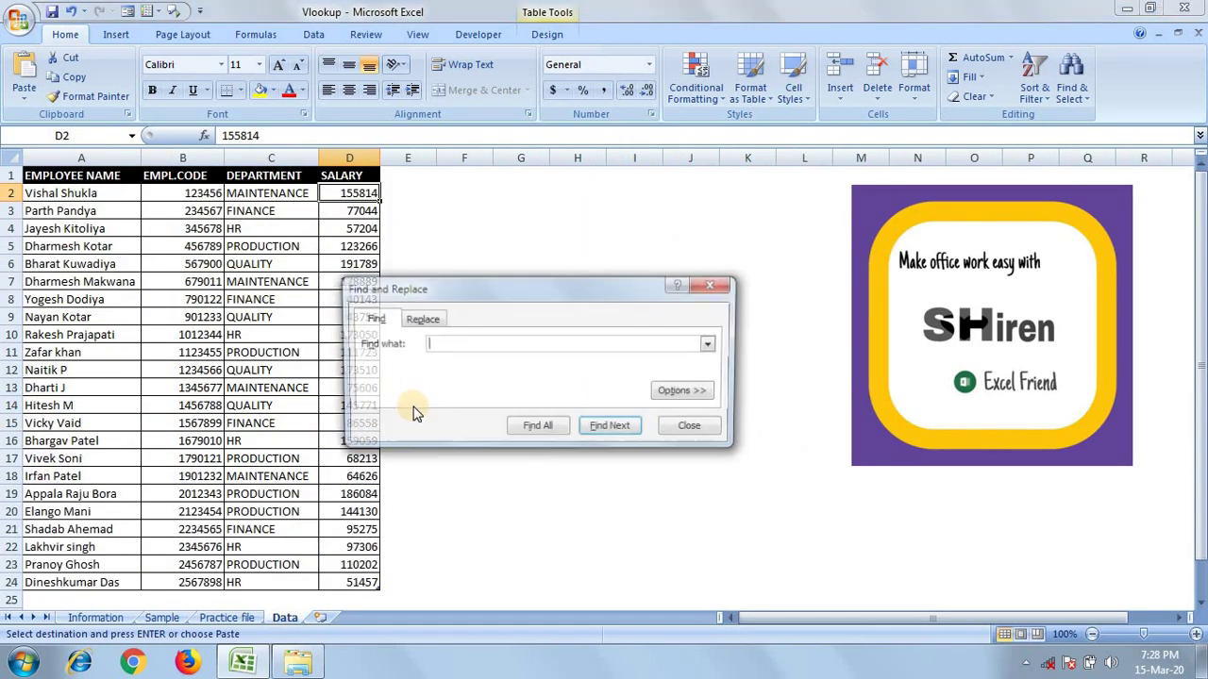
key(ctrl+v)
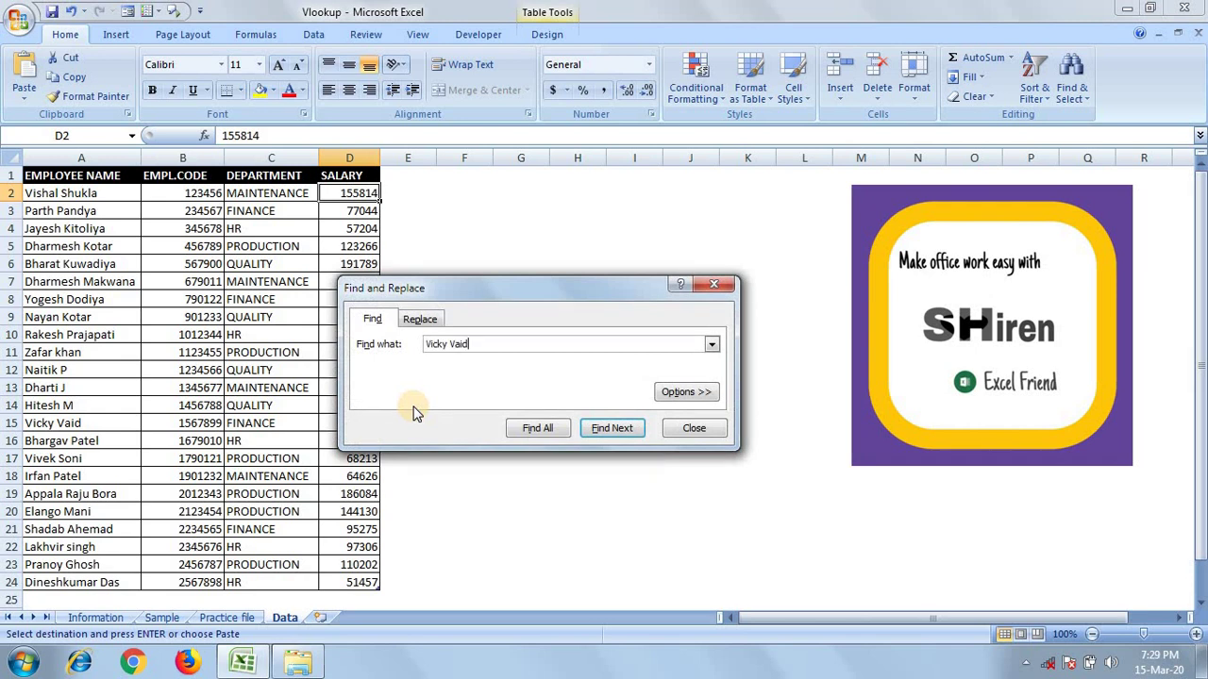
key(Return)
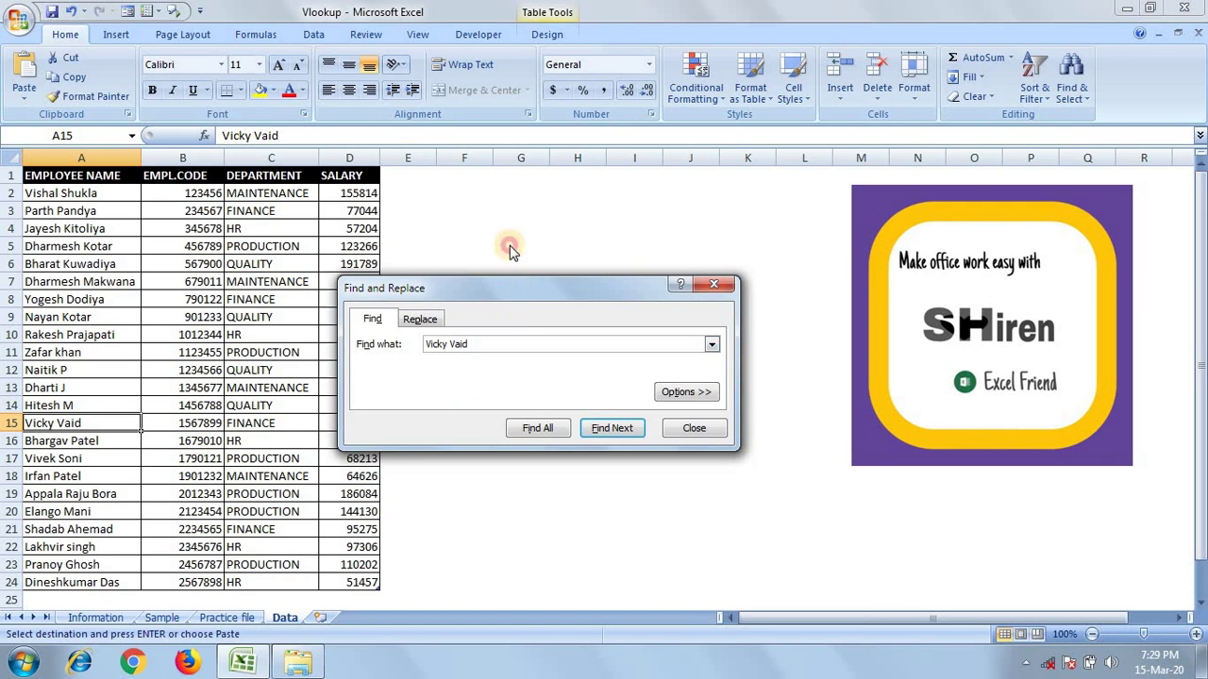
drag(512, 280, 481, 148)
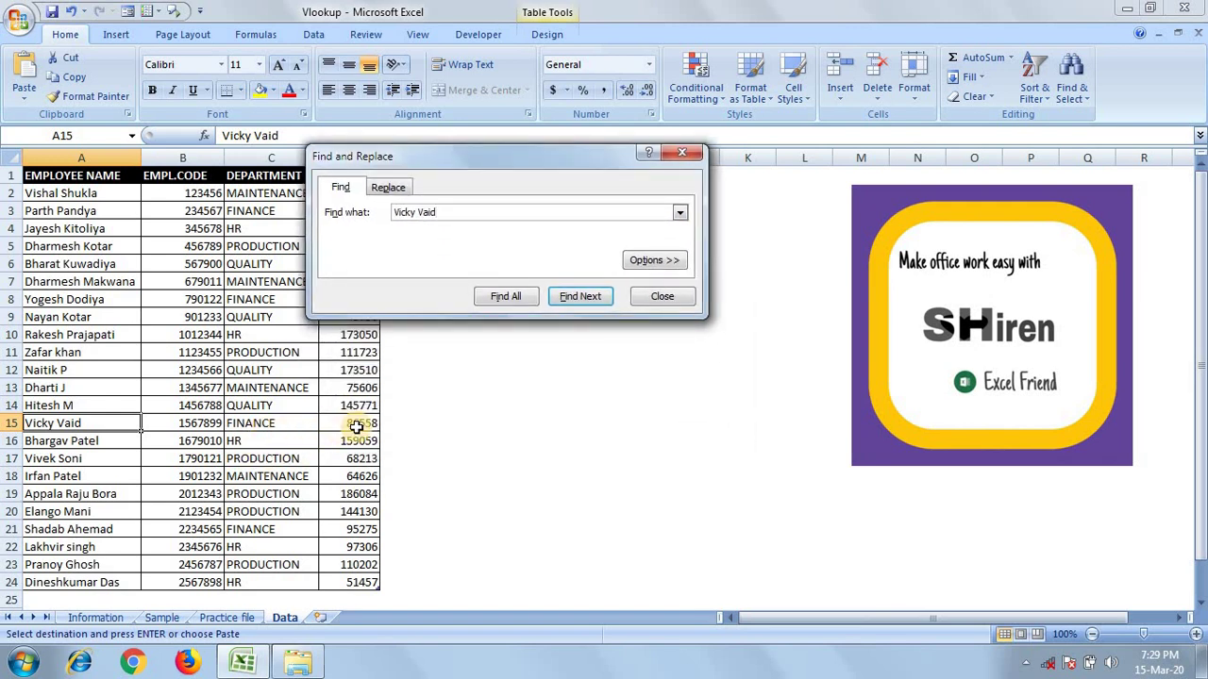
click(227, 618)
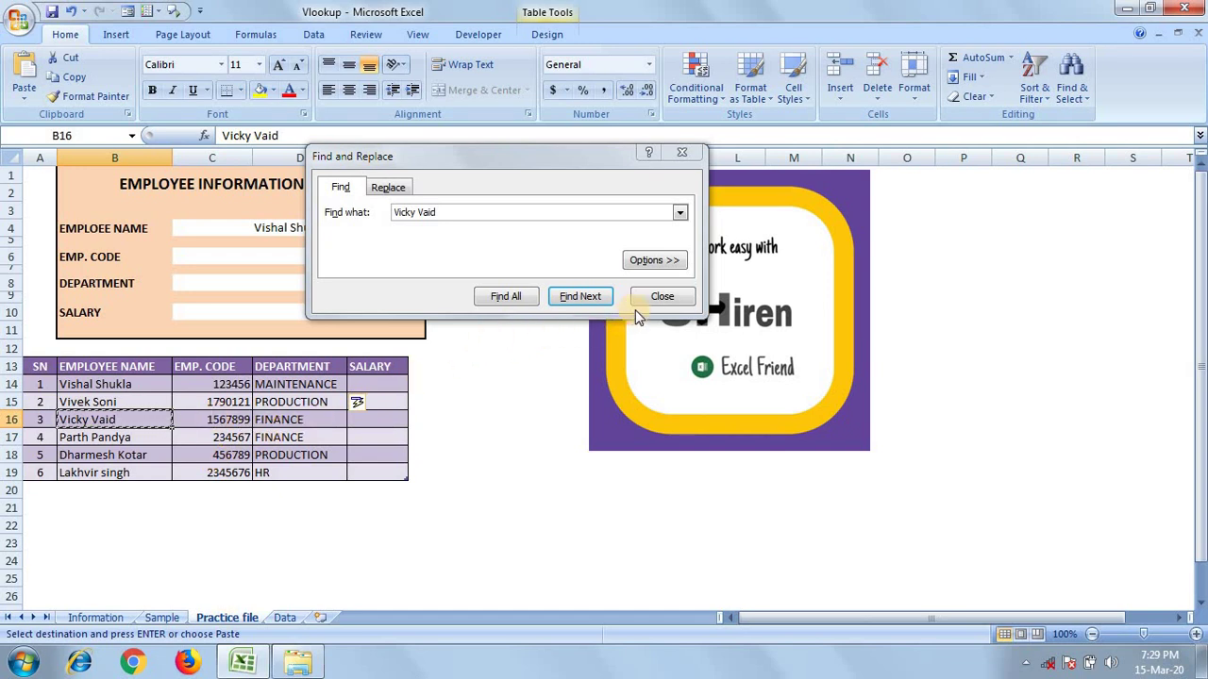
click(664, 297)
- Review the D14 and C14 lookup formulas and copy the C14 formula text from the formula bar
click(395, 385)
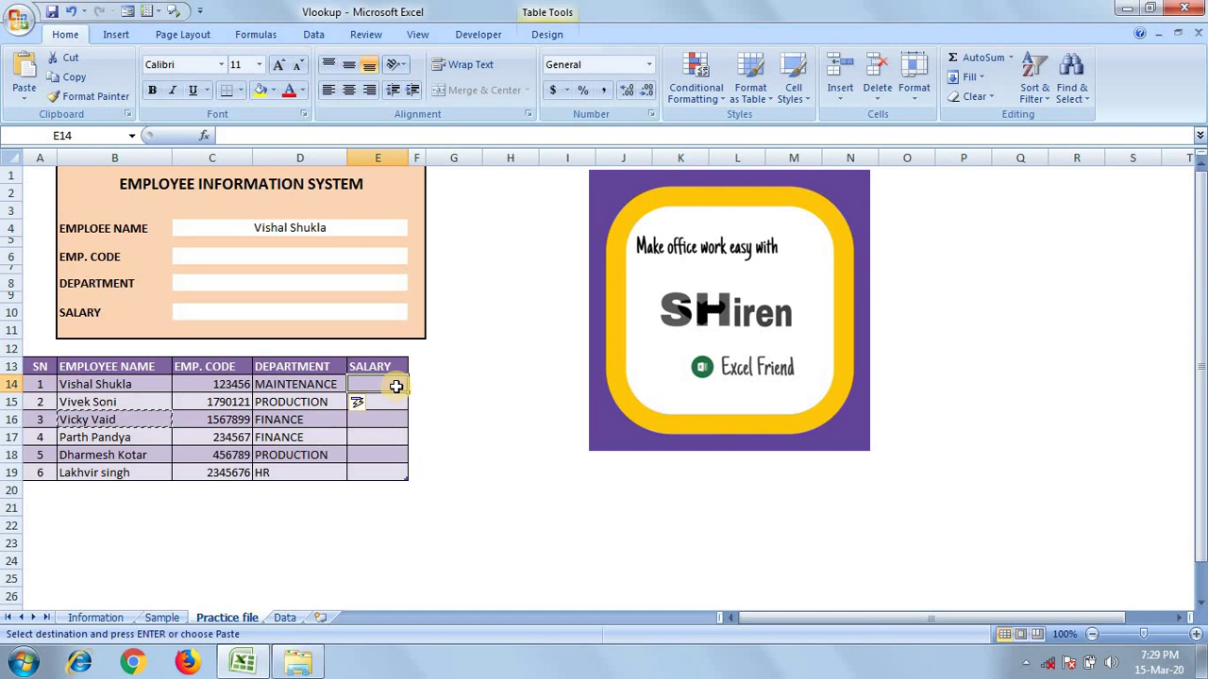
text(=v)
key(BackSpace)
key(BackSpace)
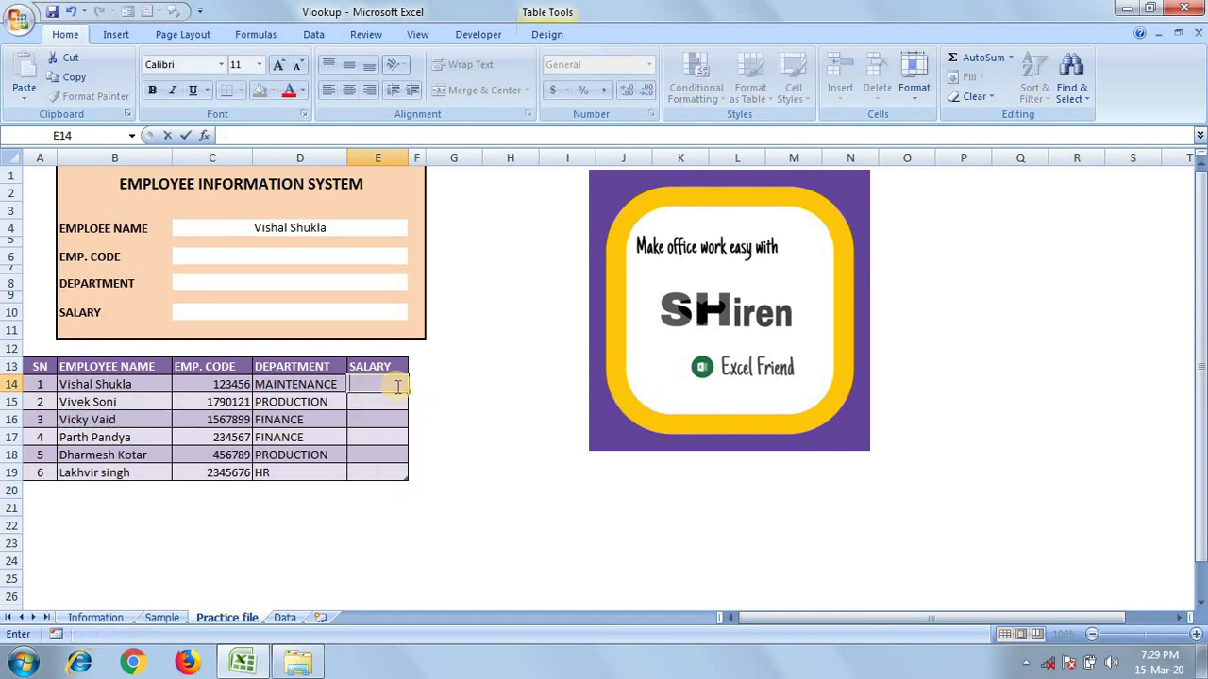
click(321, 389)
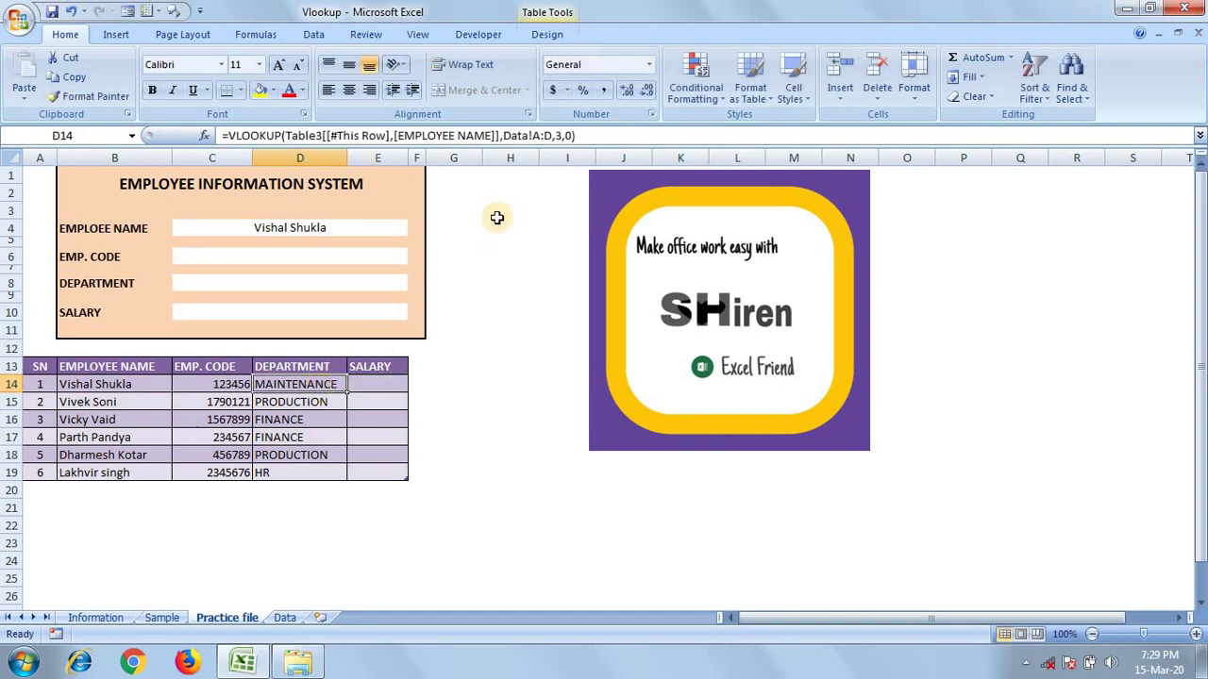
click(235, 382)
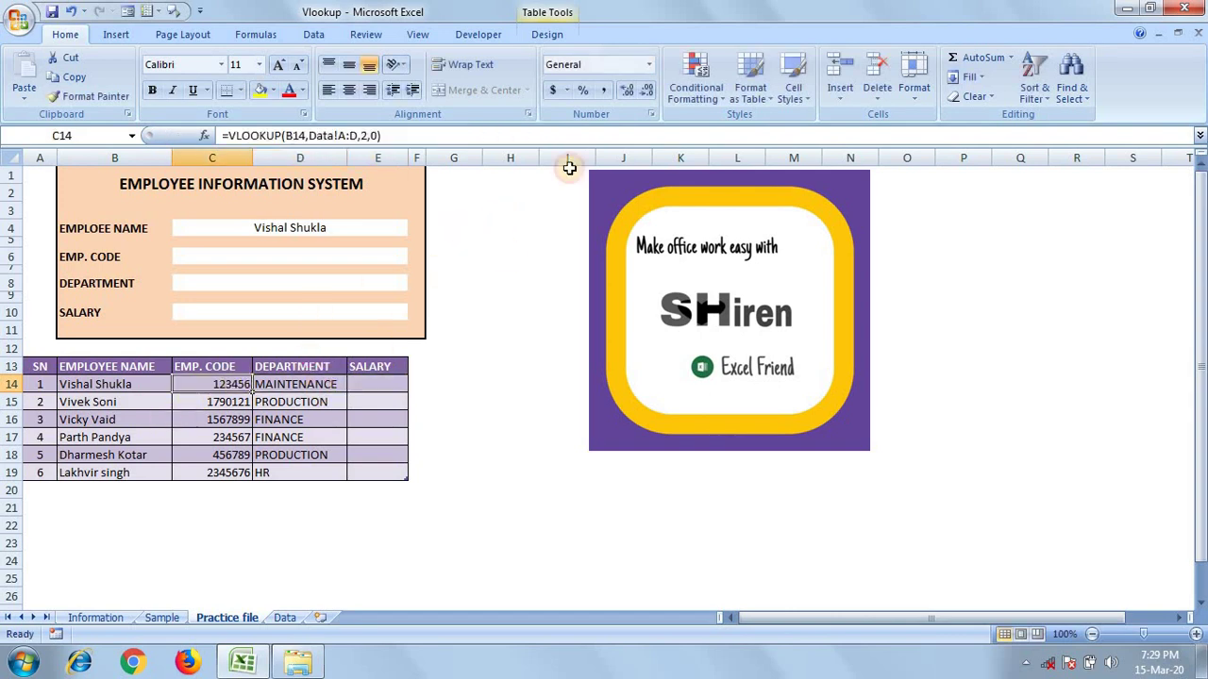
drag(381, 135, 204, 135)
key(ctrl+c)
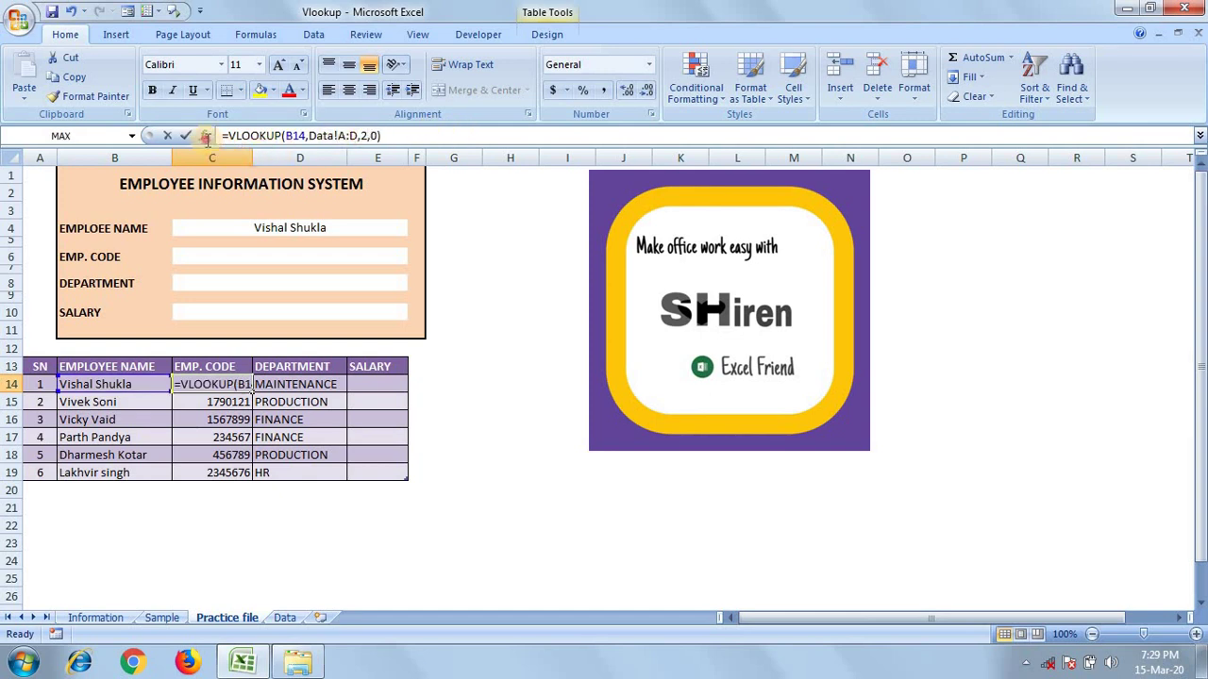
drag(204, 135, 199, 135)
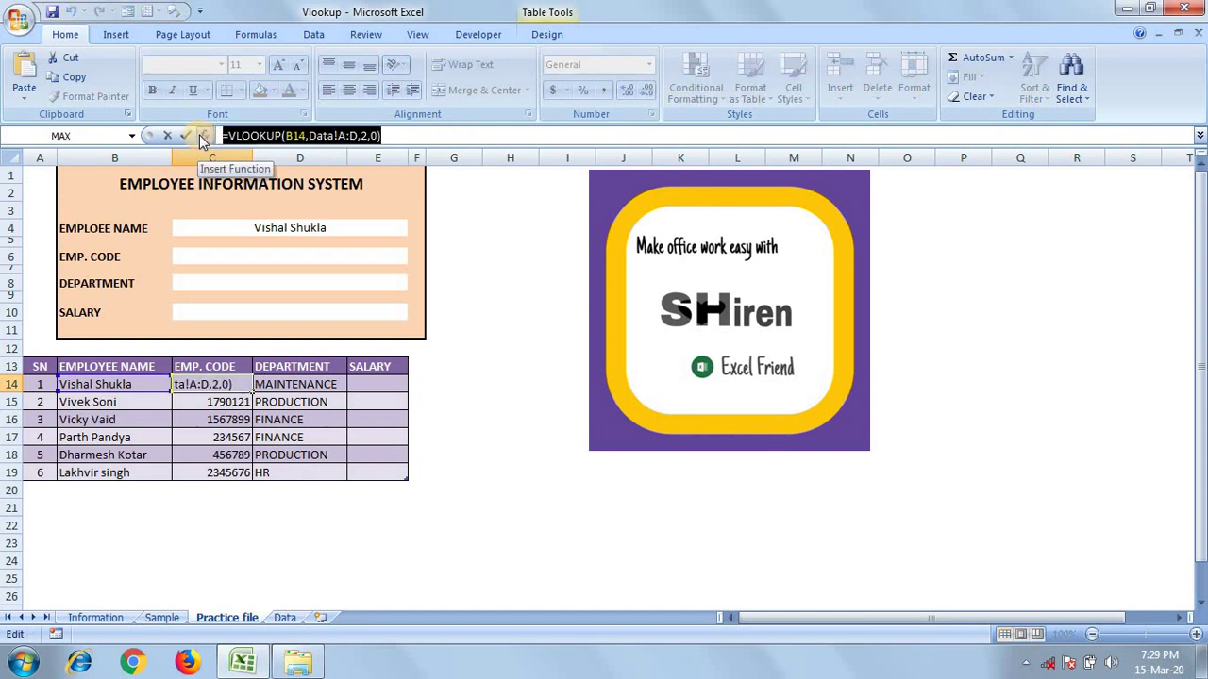
click(186, 135)
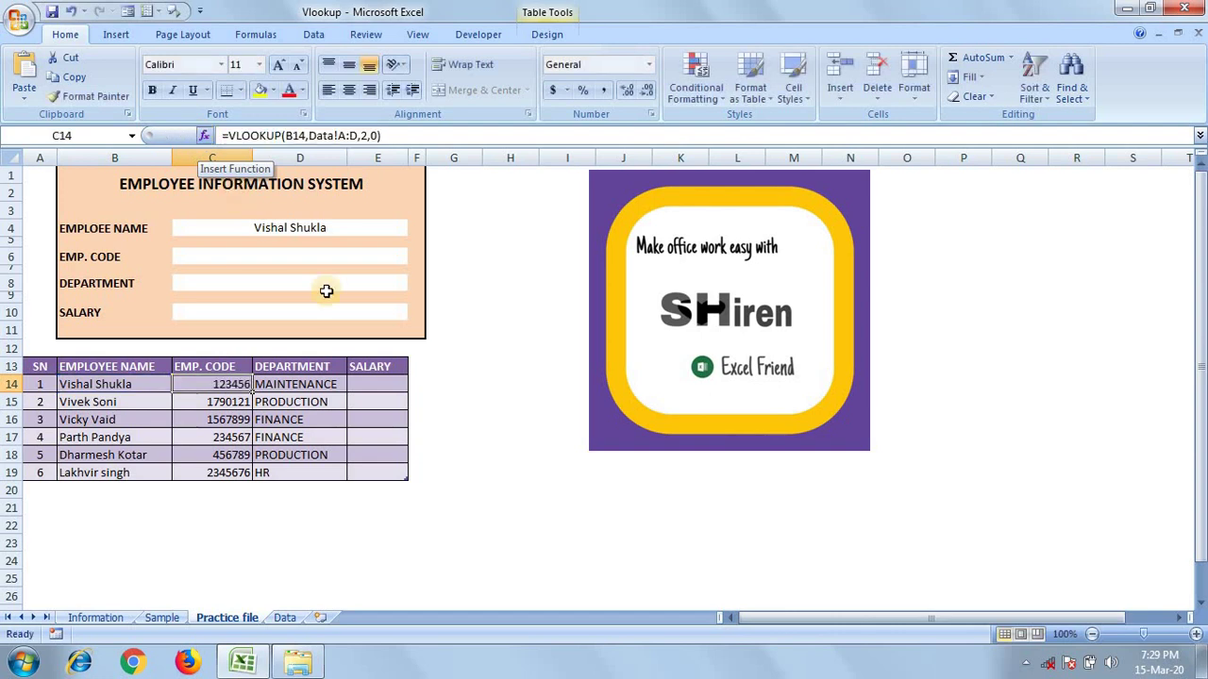
- Paste the lookup into E14 with column index 4, giving =VLOOKUP(B14,Data!A:D,4,0) for all salaries
double_click(377, 385)
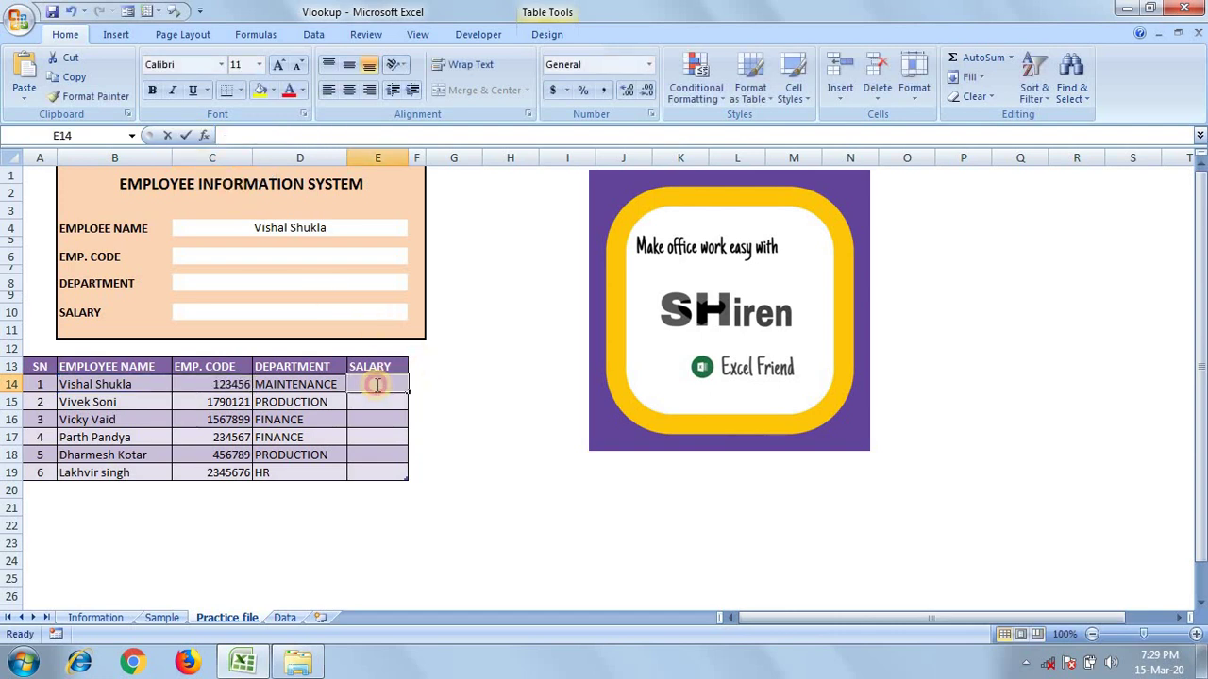
key(ctrl+v)
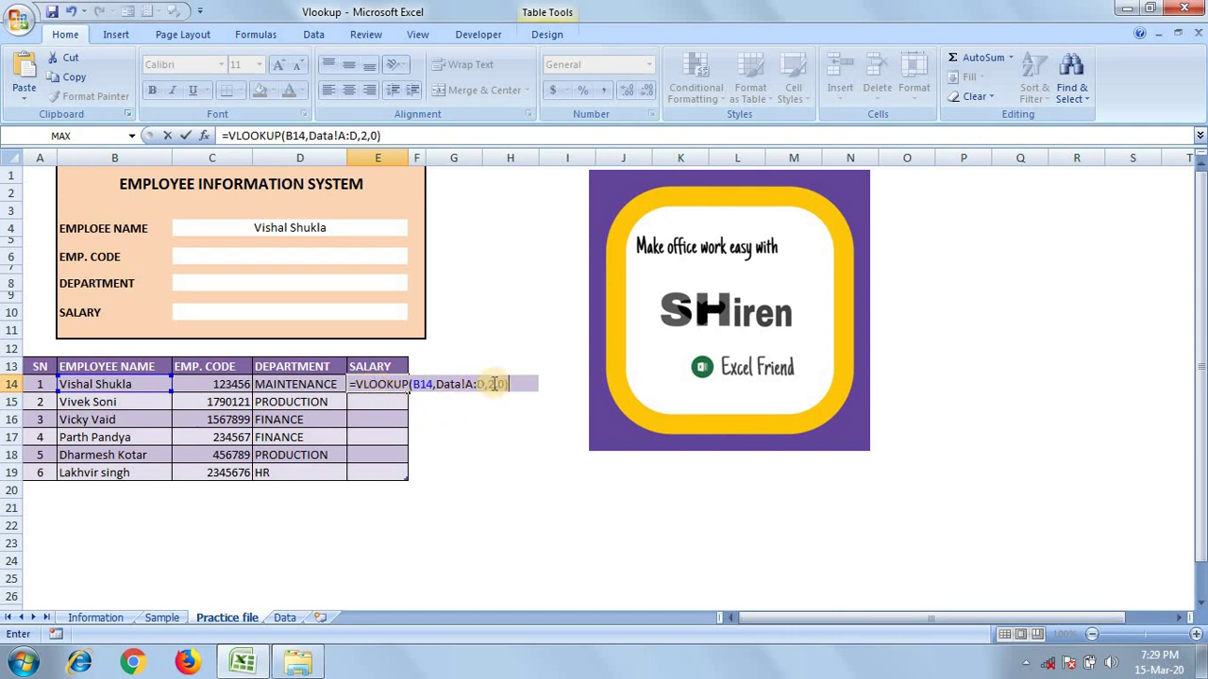
click(494, 384)
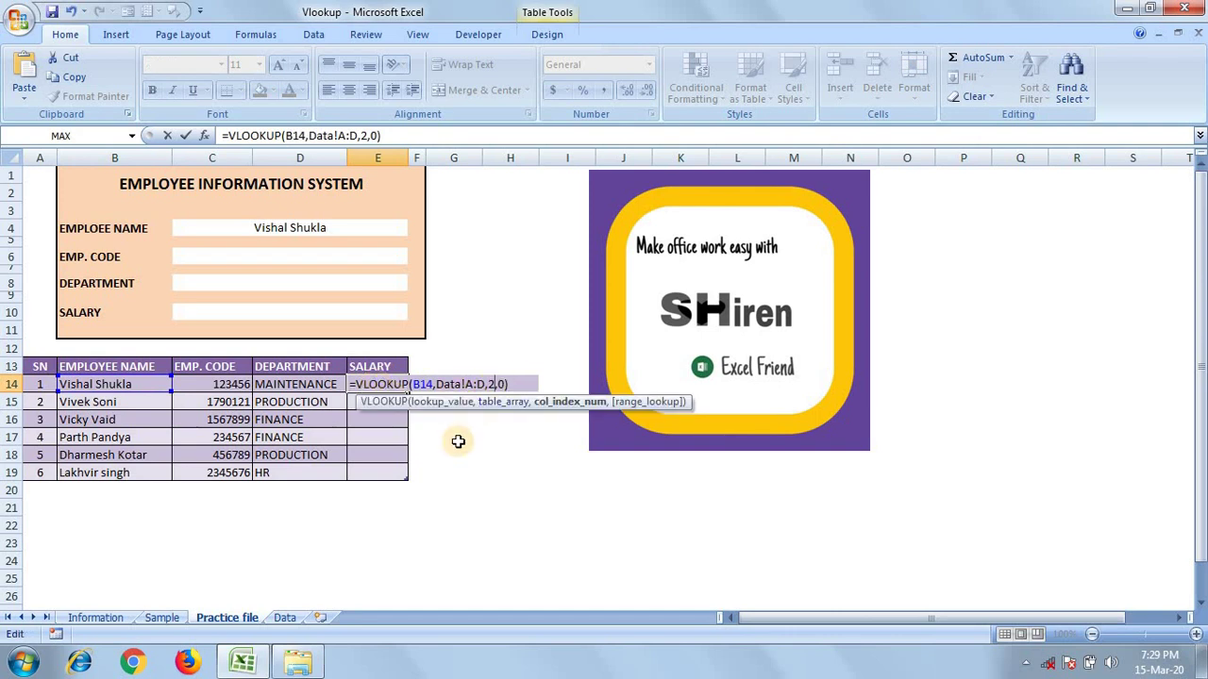
key(BackSpace)
text(4)
key(Return)
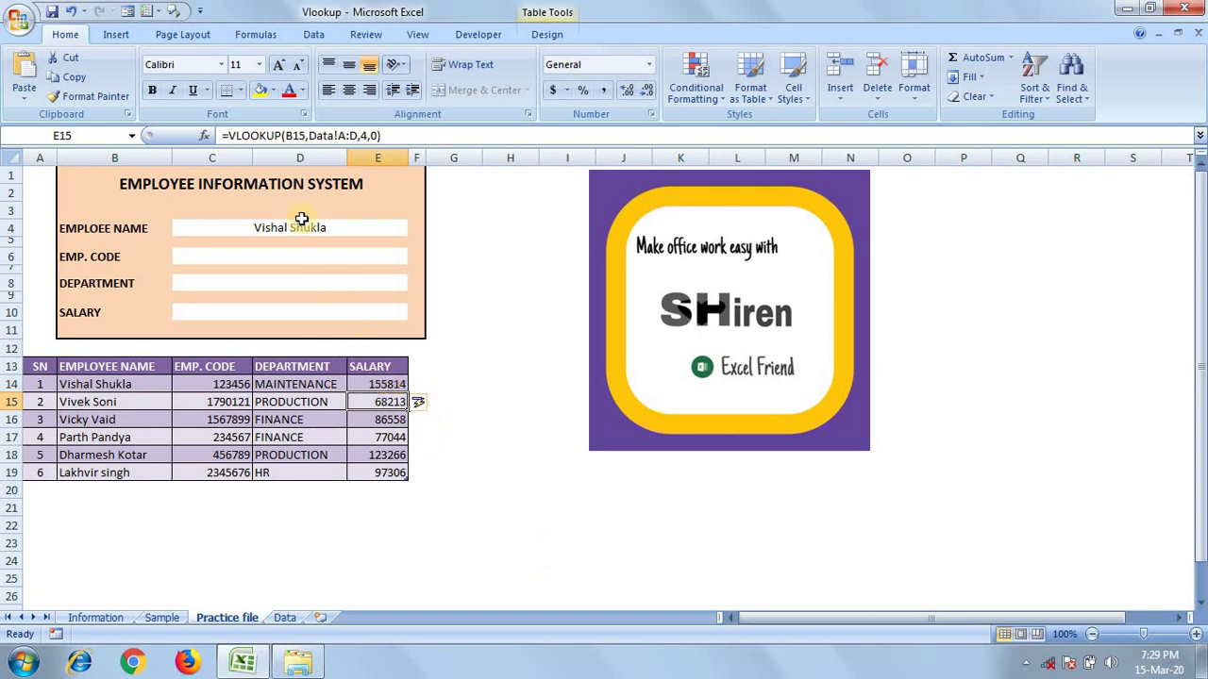
click(364, 231)
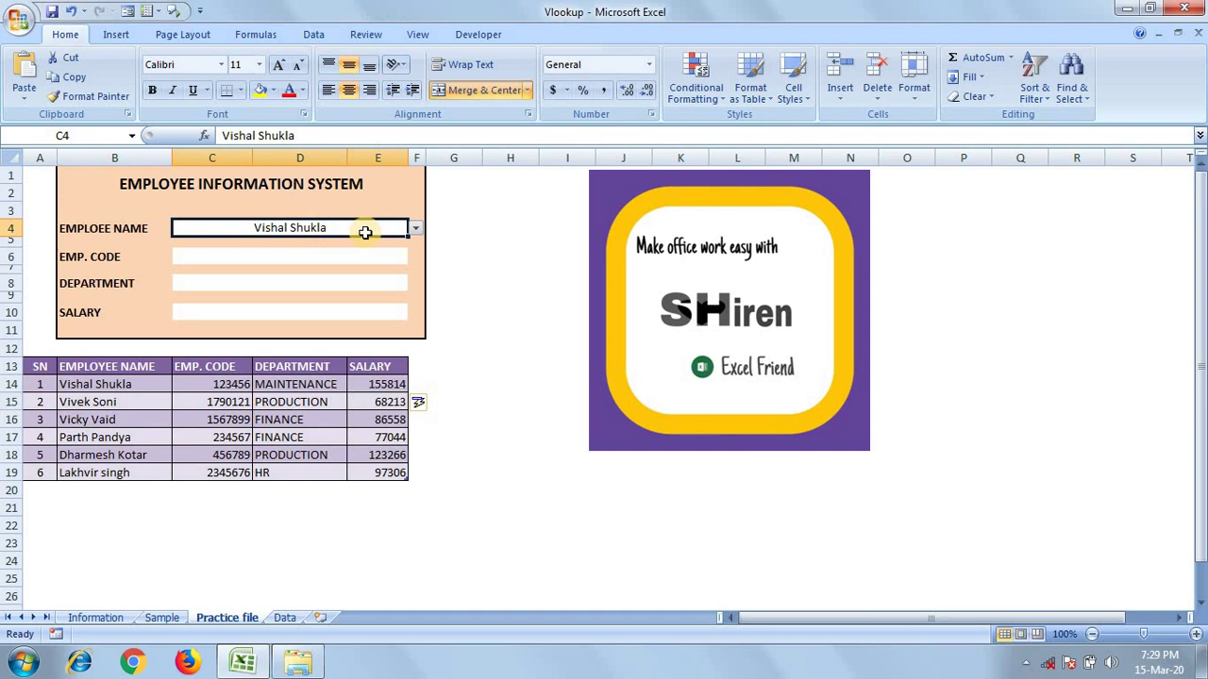
click(415, 228)
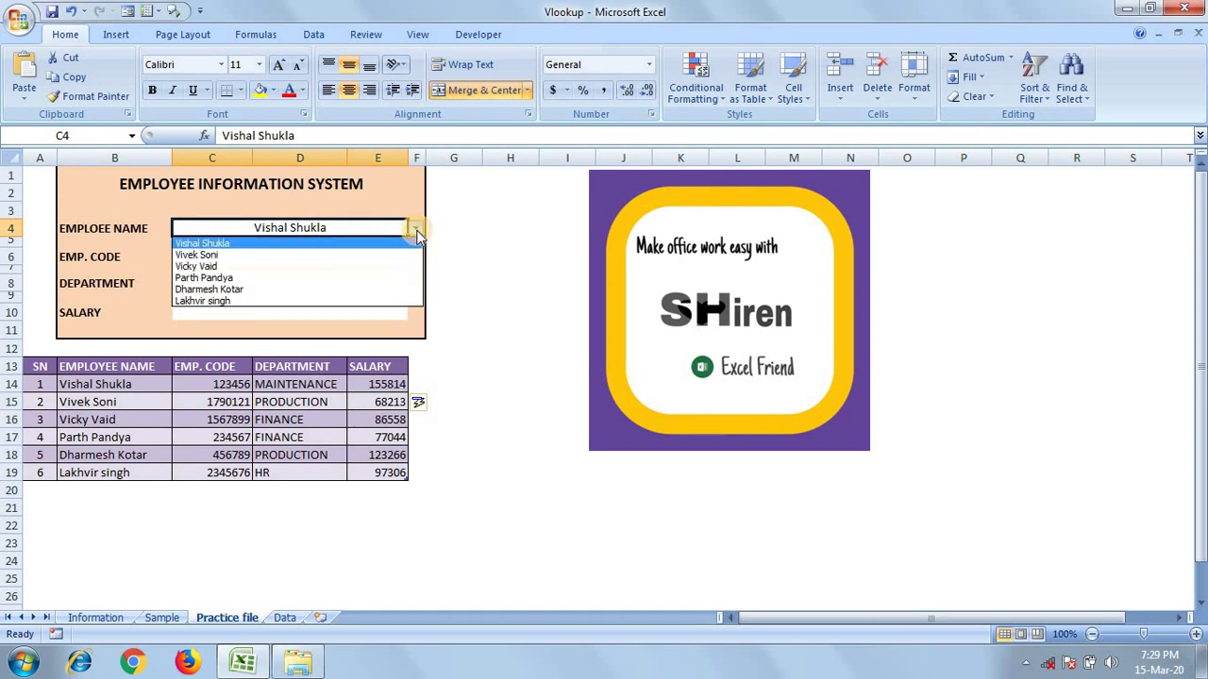
click(355, 268)
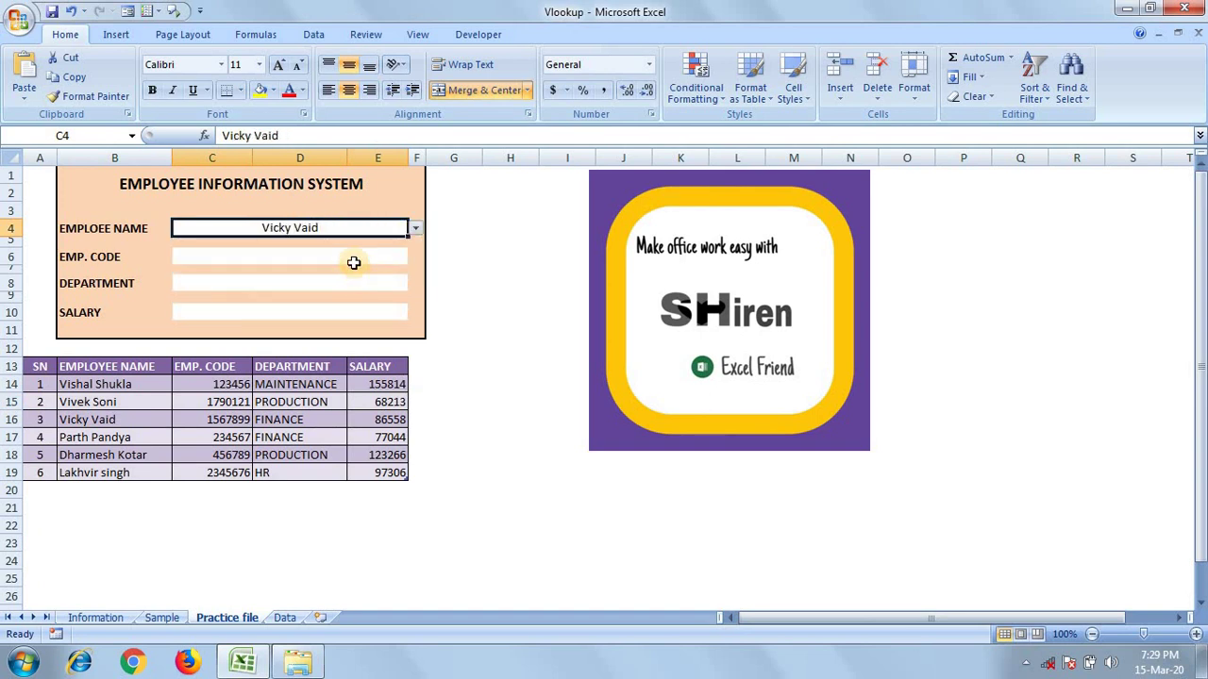
click(417, 228)
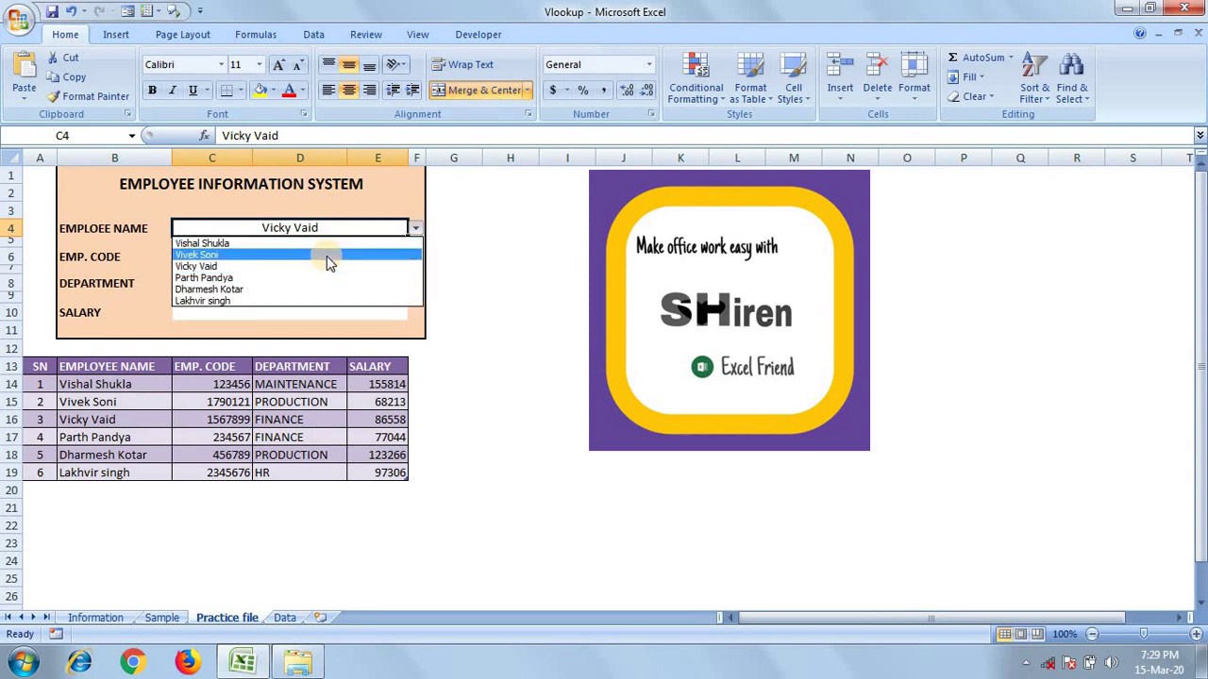
click(326, 255)
click(322, 257)
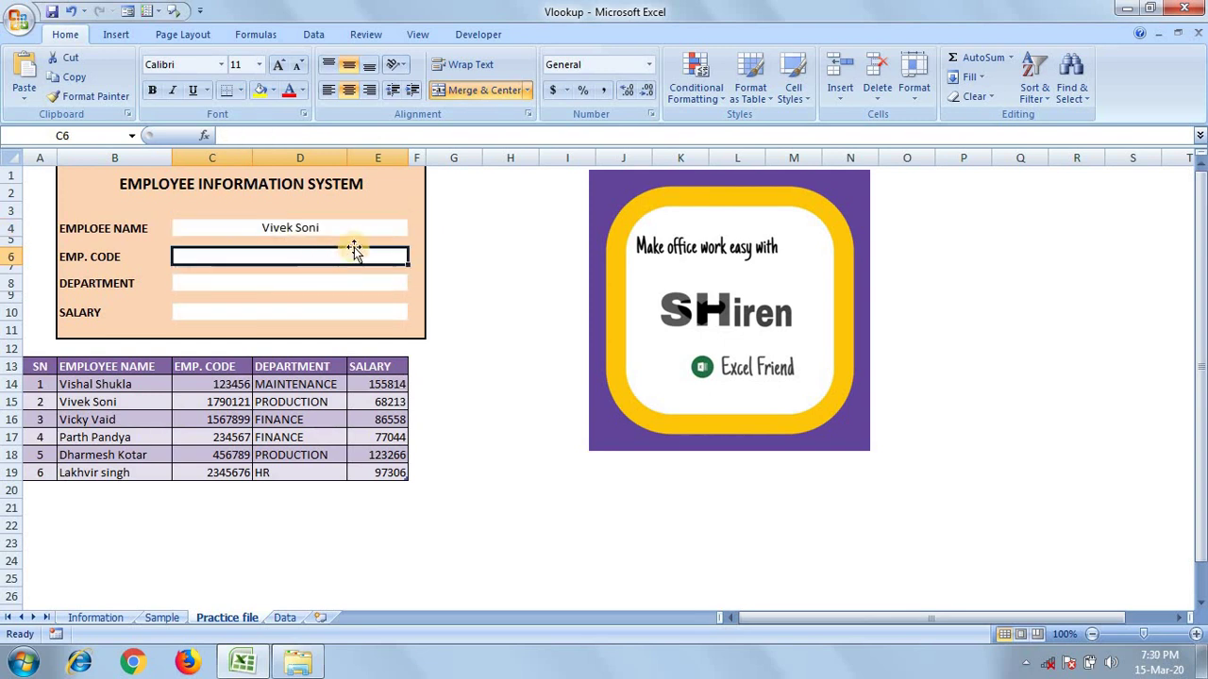
click(373, 228)
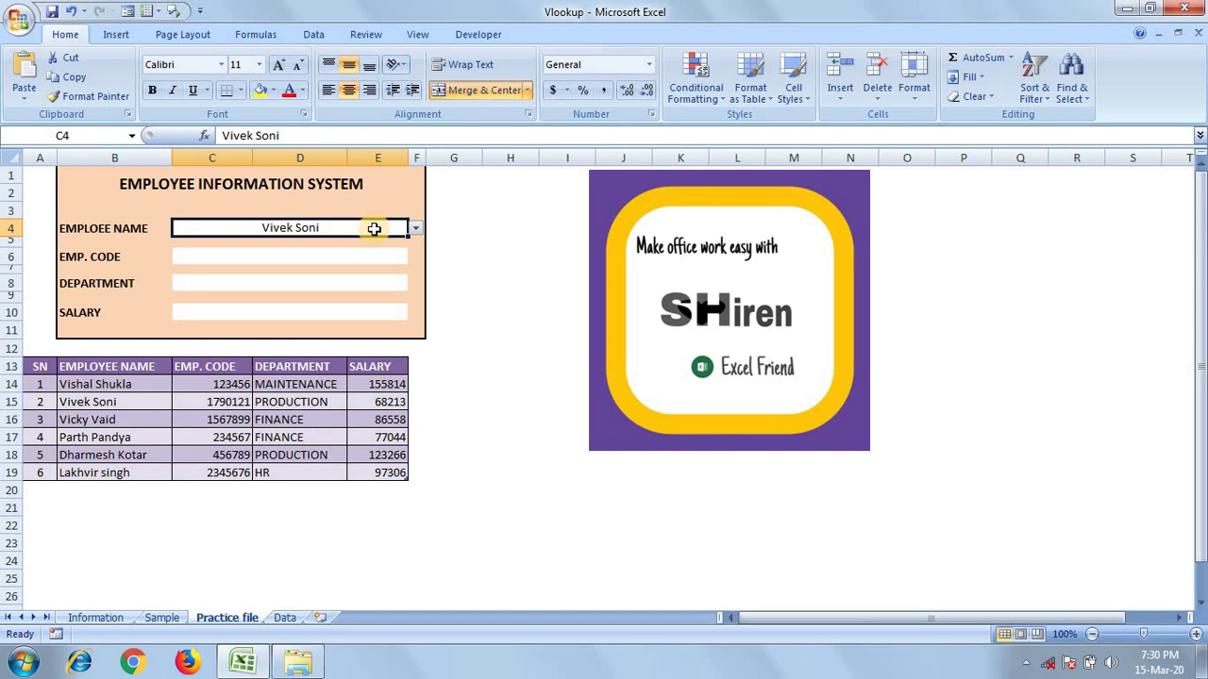
- Enter =VLOOKUP(C4,Data!A:D,2,0) in the EMP. CODE field so it shows 1790121
click(322, 258)
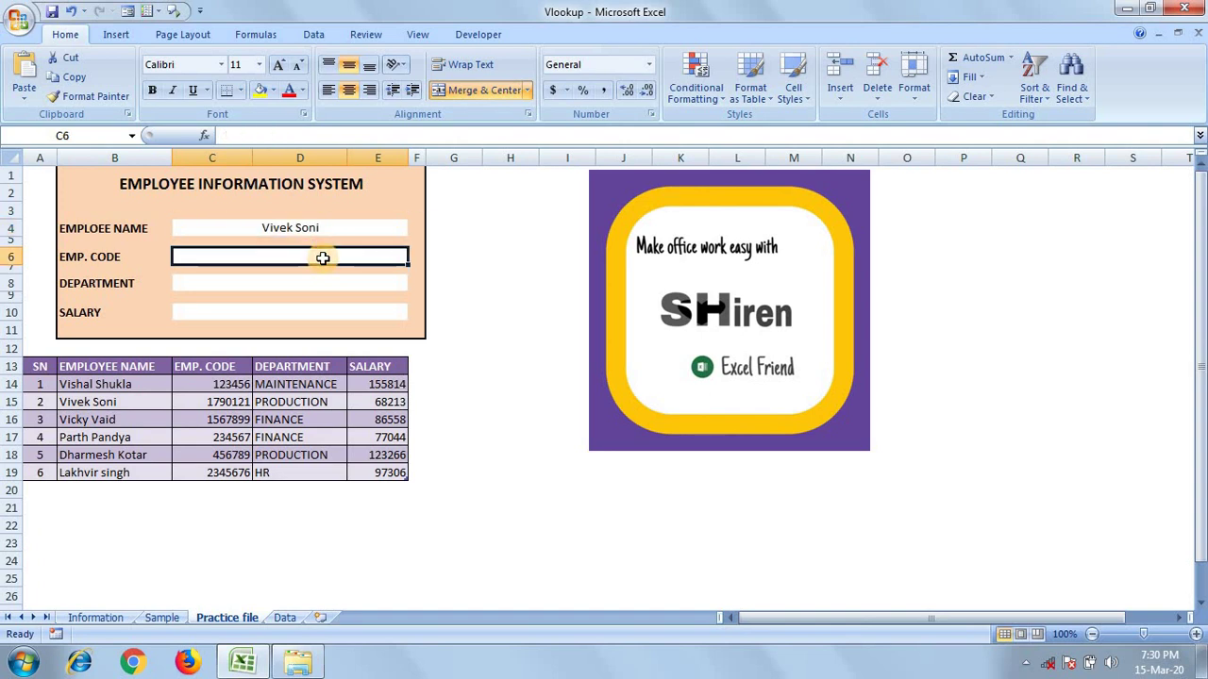
text(=)
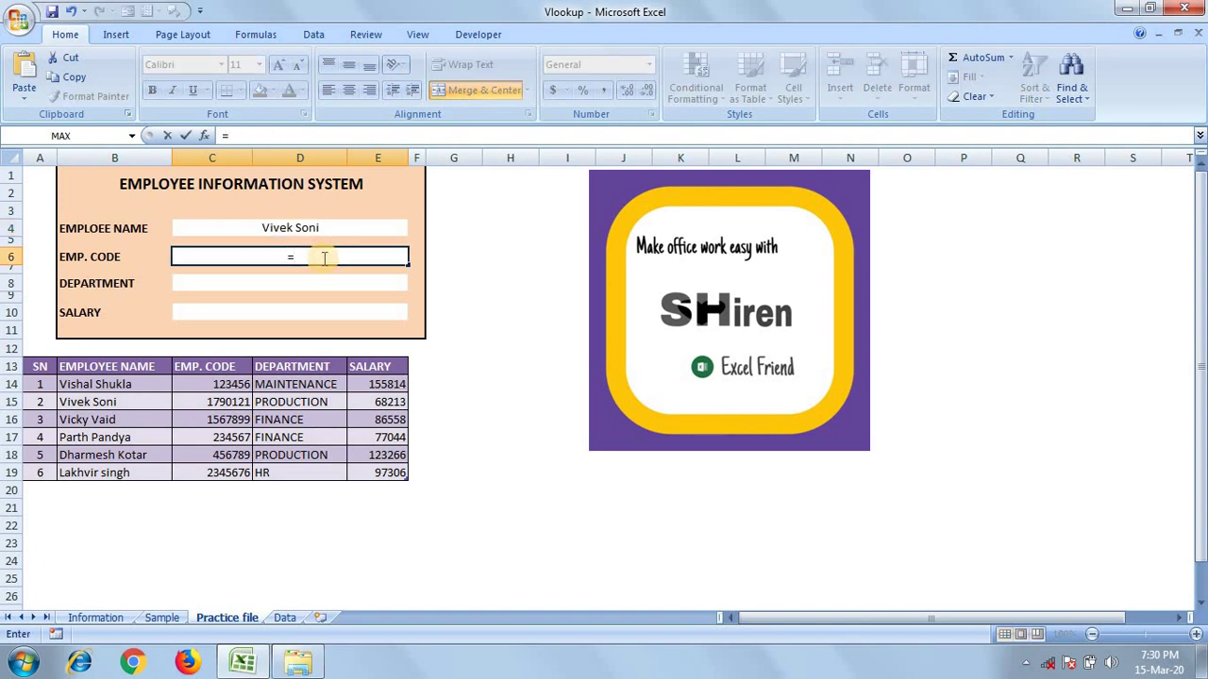
text(vlookup()
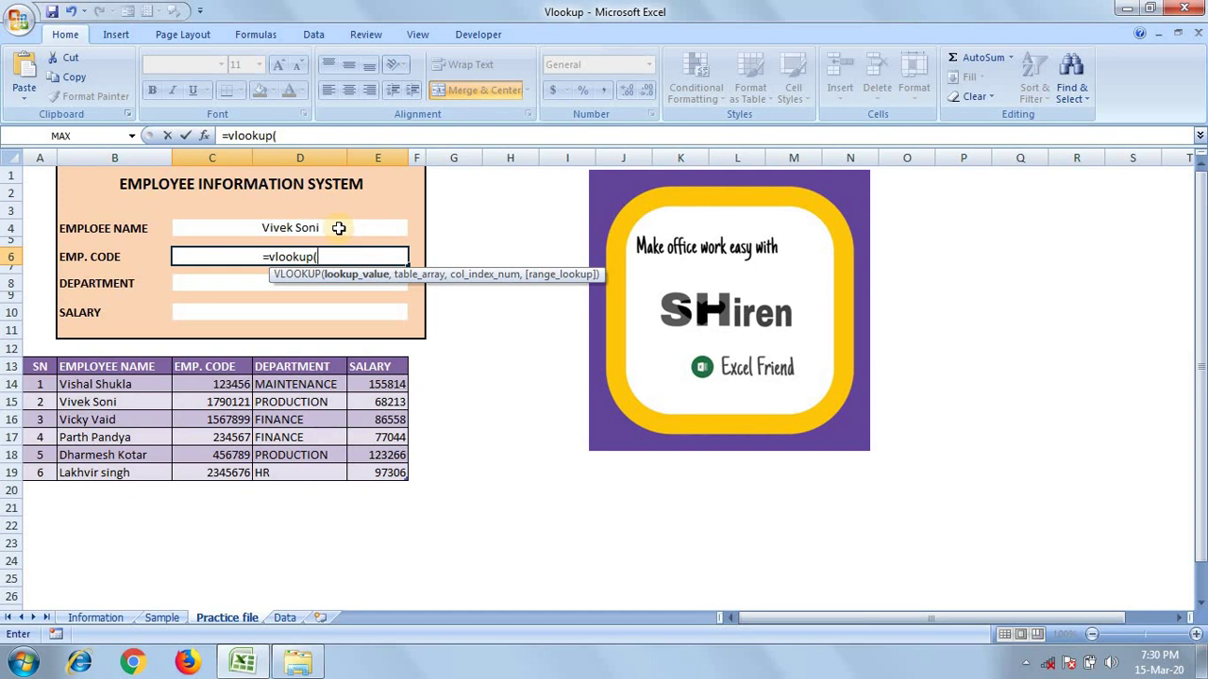
click(338, 229)
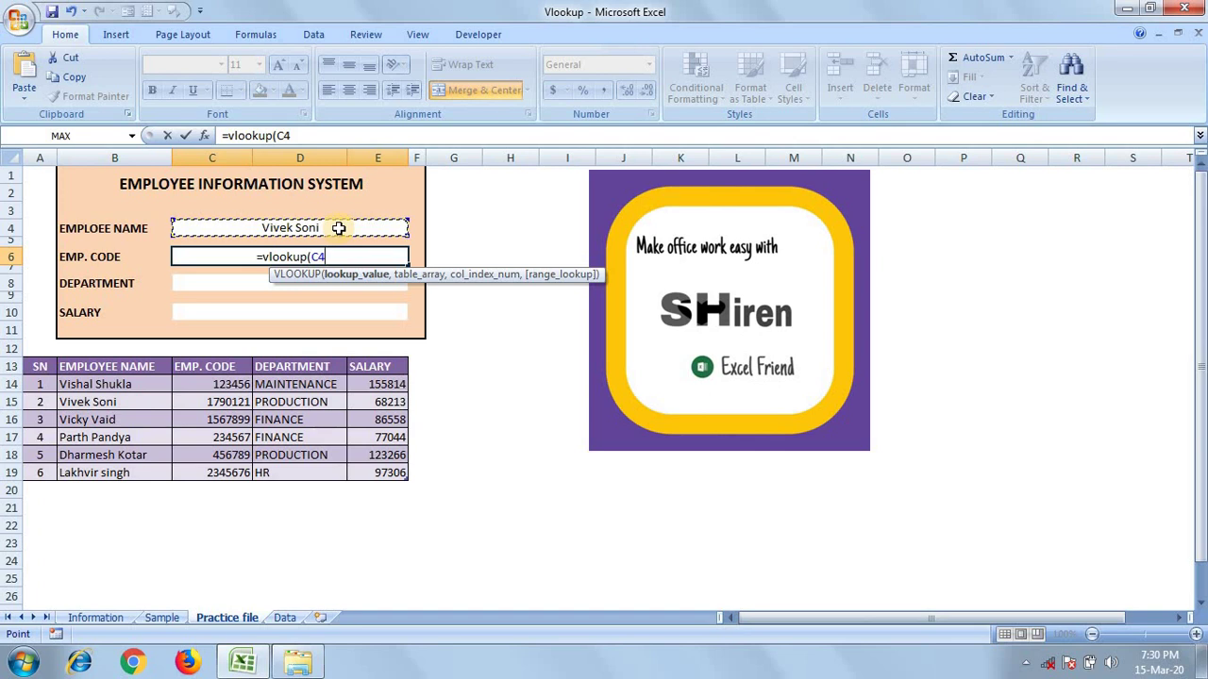
text(,)
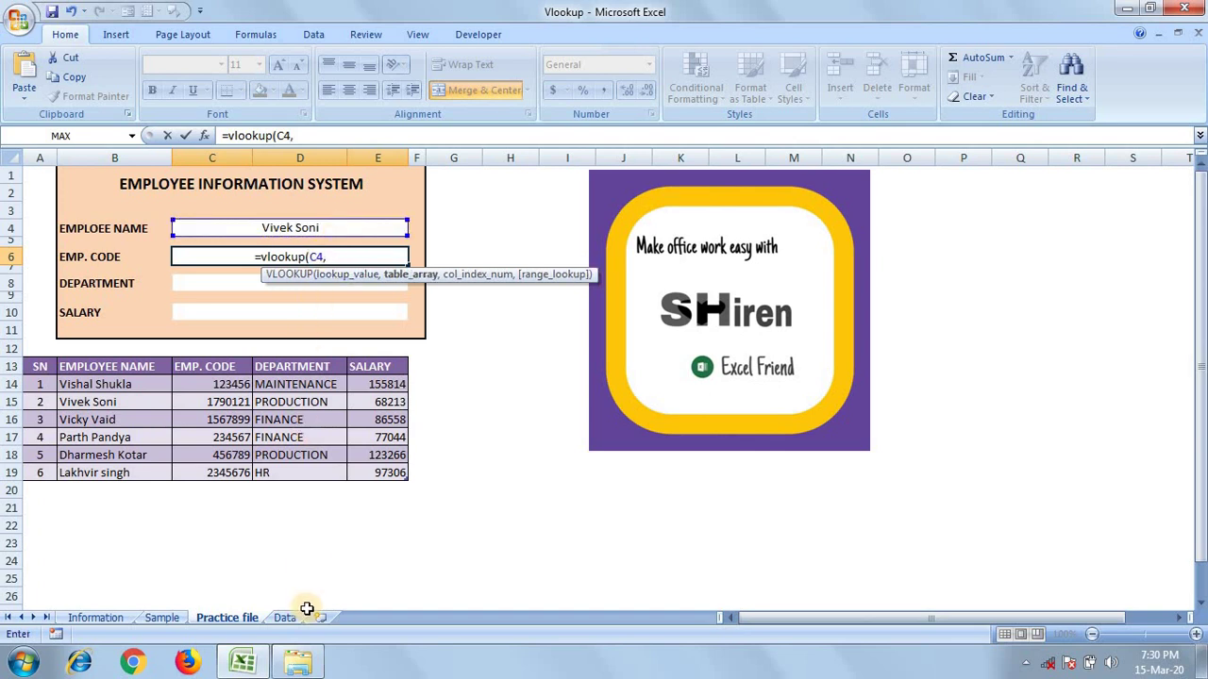
click(285, 617)
click(81, 157)
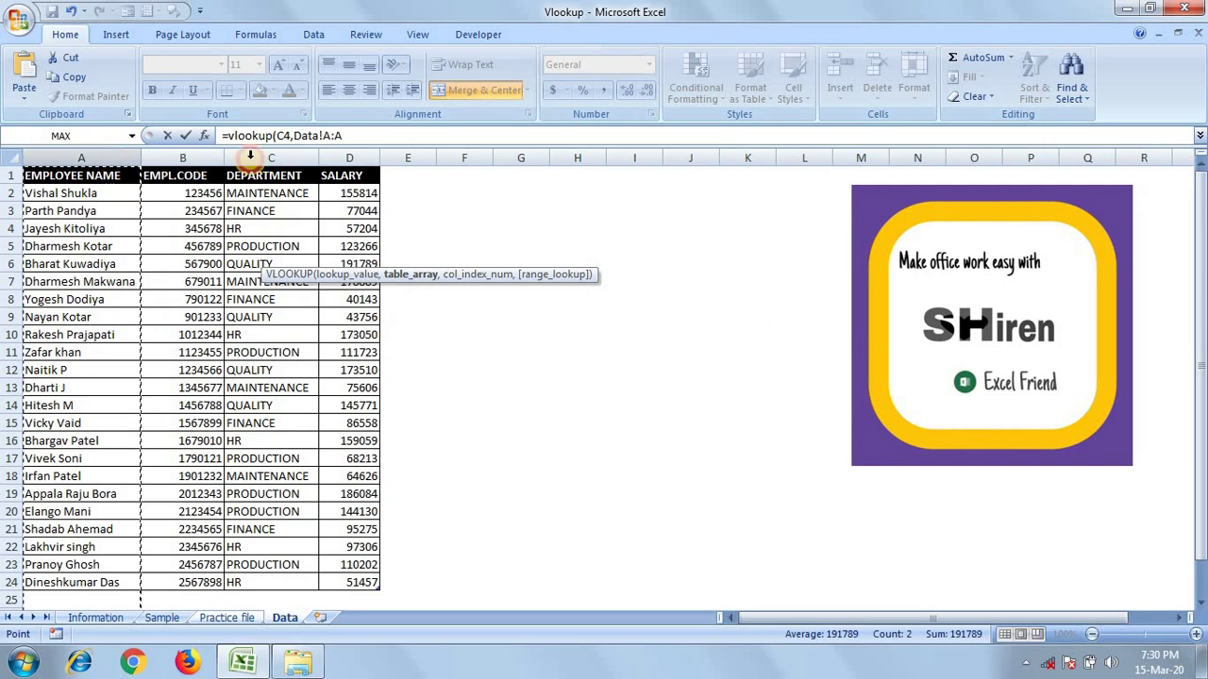
drag(250, 155, 349, 158)
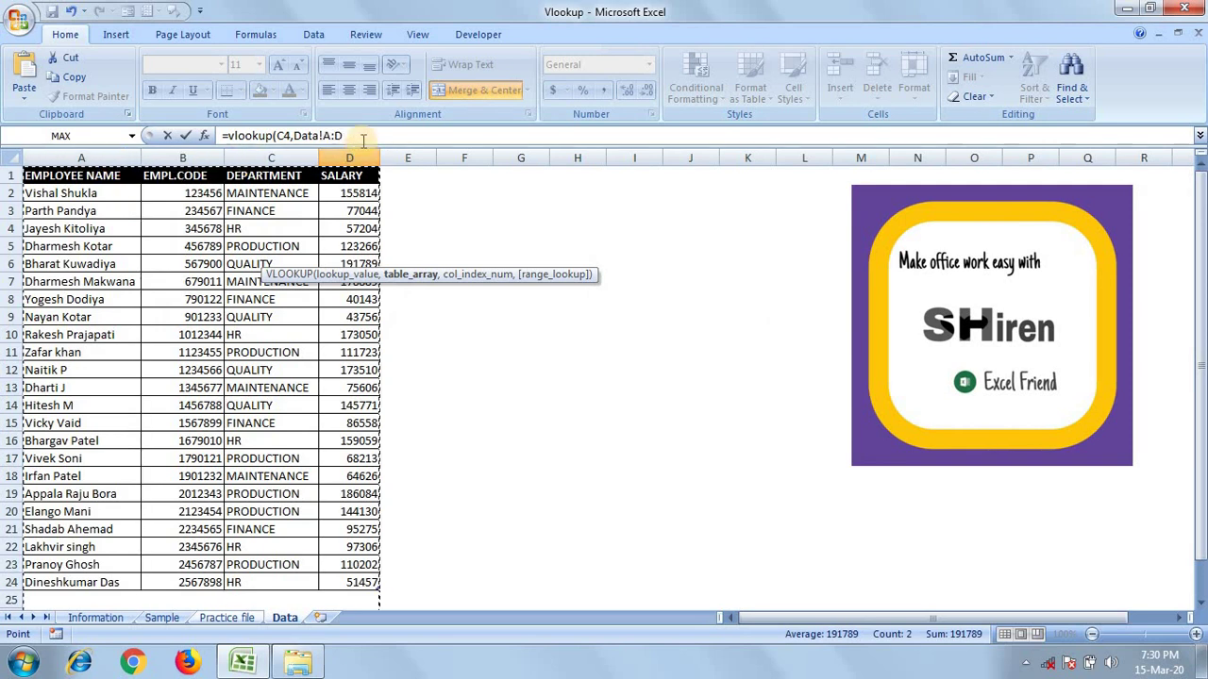
click(363, 139)
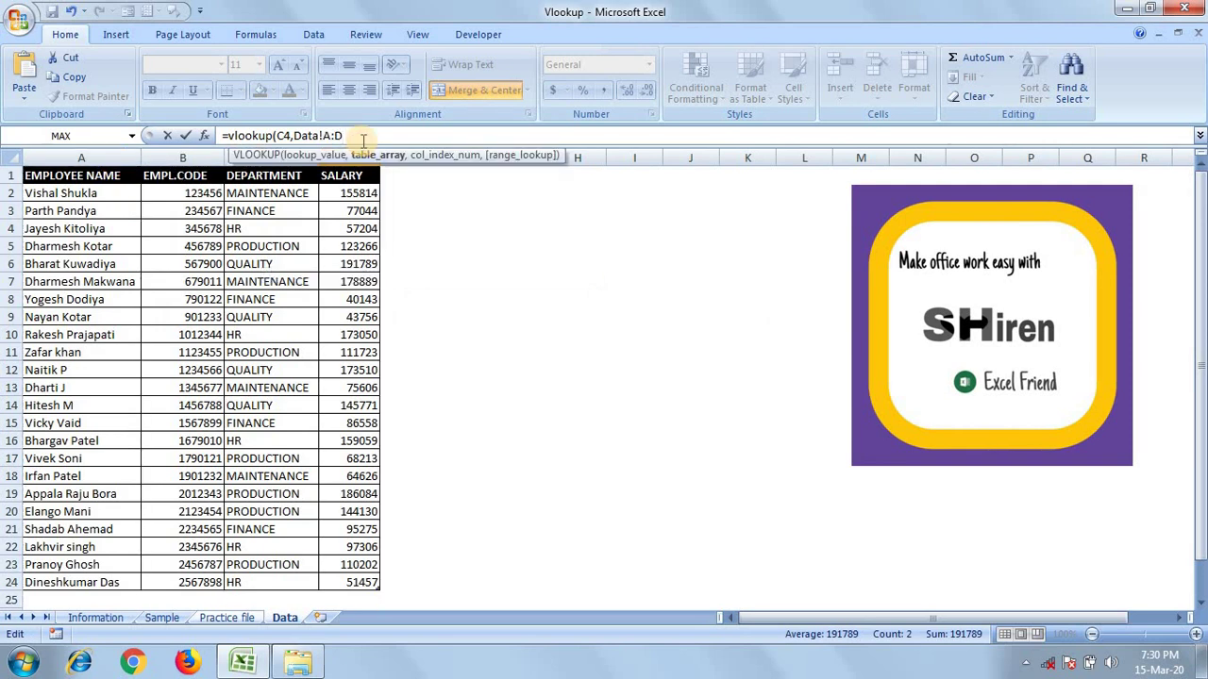
text(,2,)
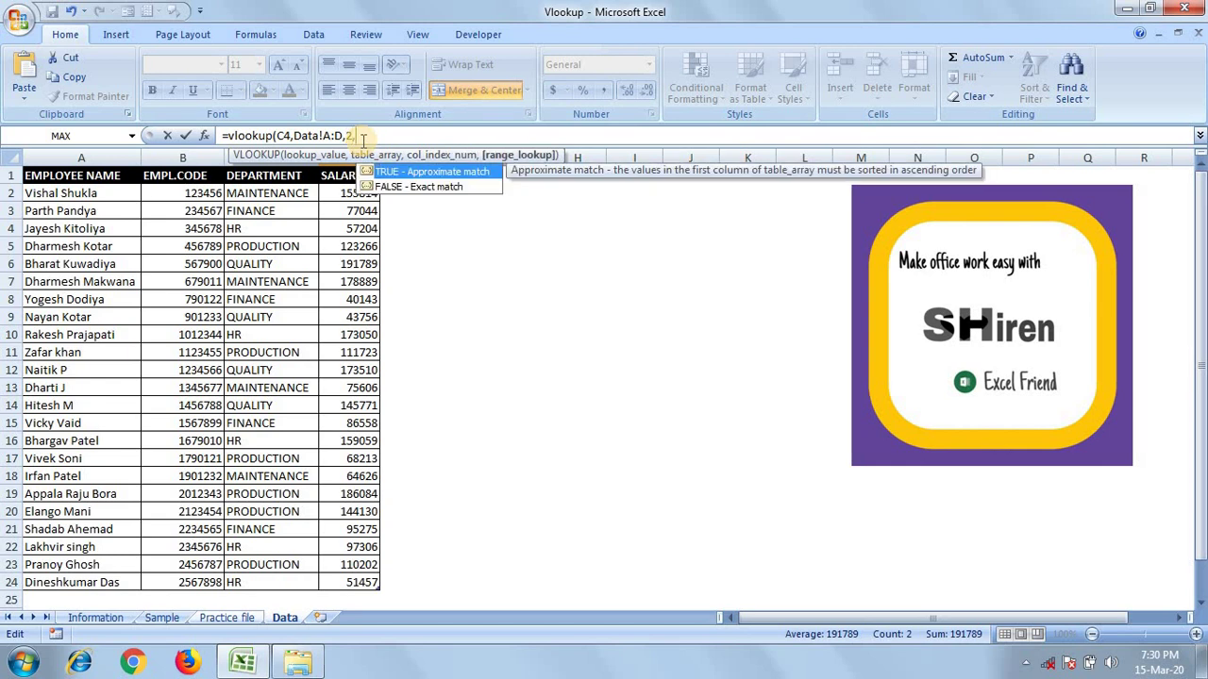
text(0)
key(Return)
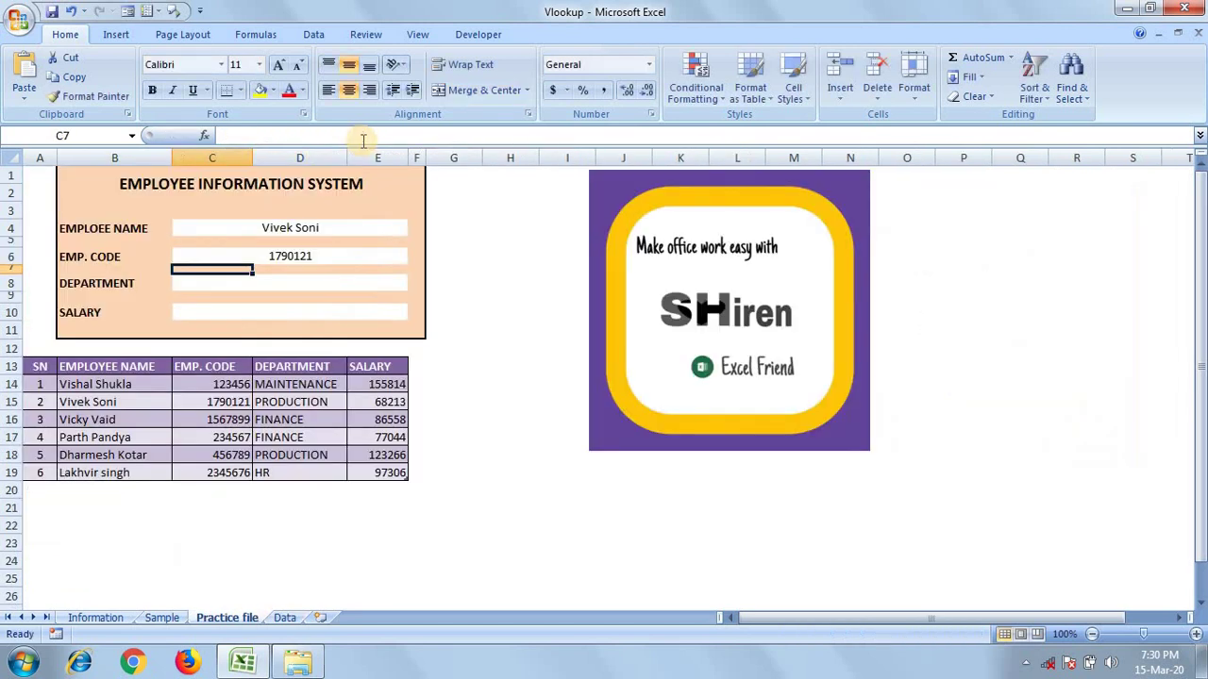
- Copy the EMP. CODE lookup formula into DEPARTMENT with column index 3, showing PRODUCTION
click(342, 255)
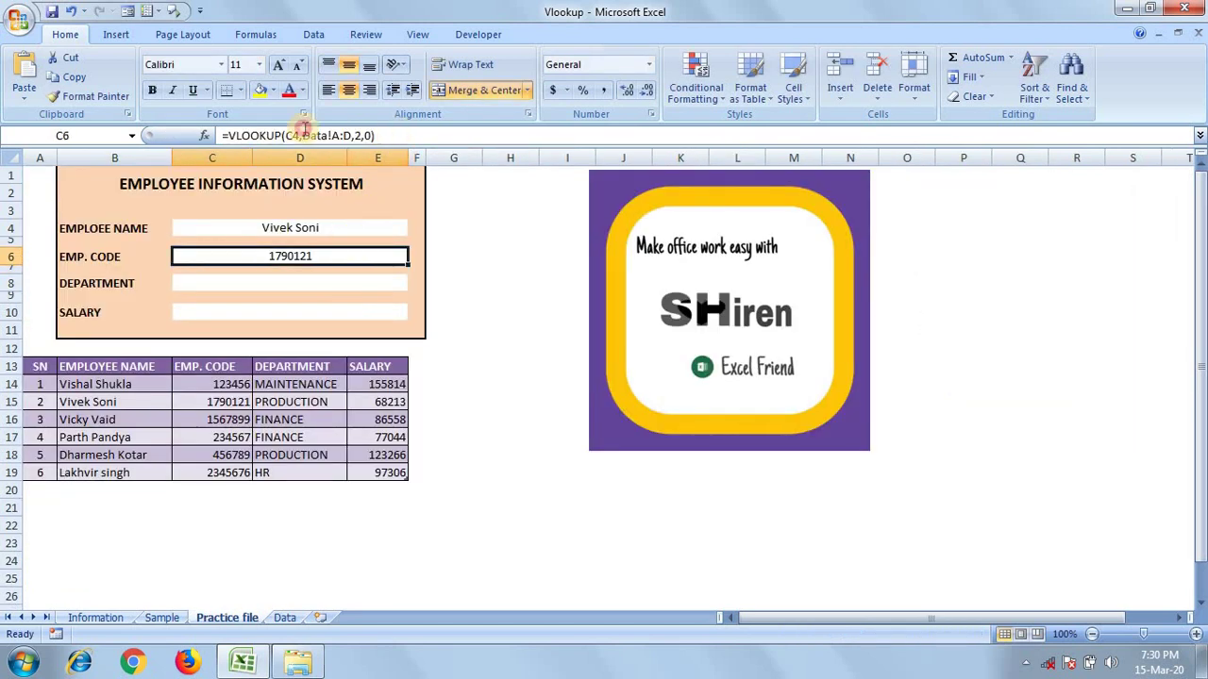
drag(375, 135, 154, 139)
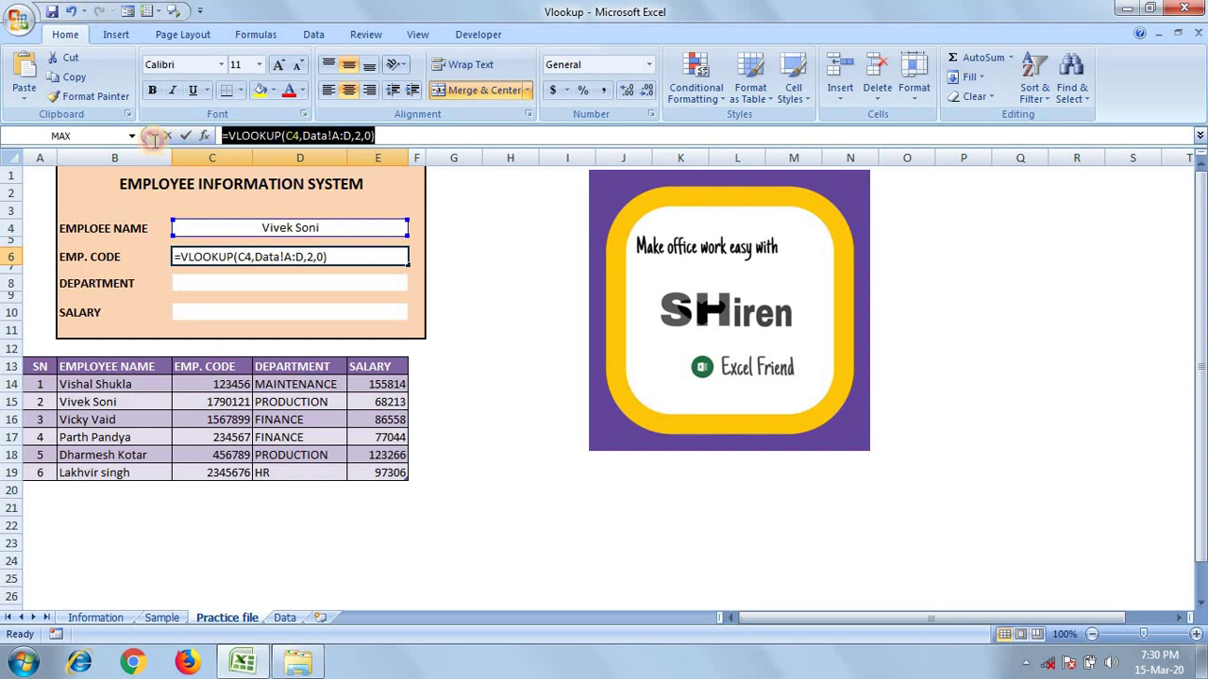
key(ctrl+c)
key(Escape)
click(270, 283)
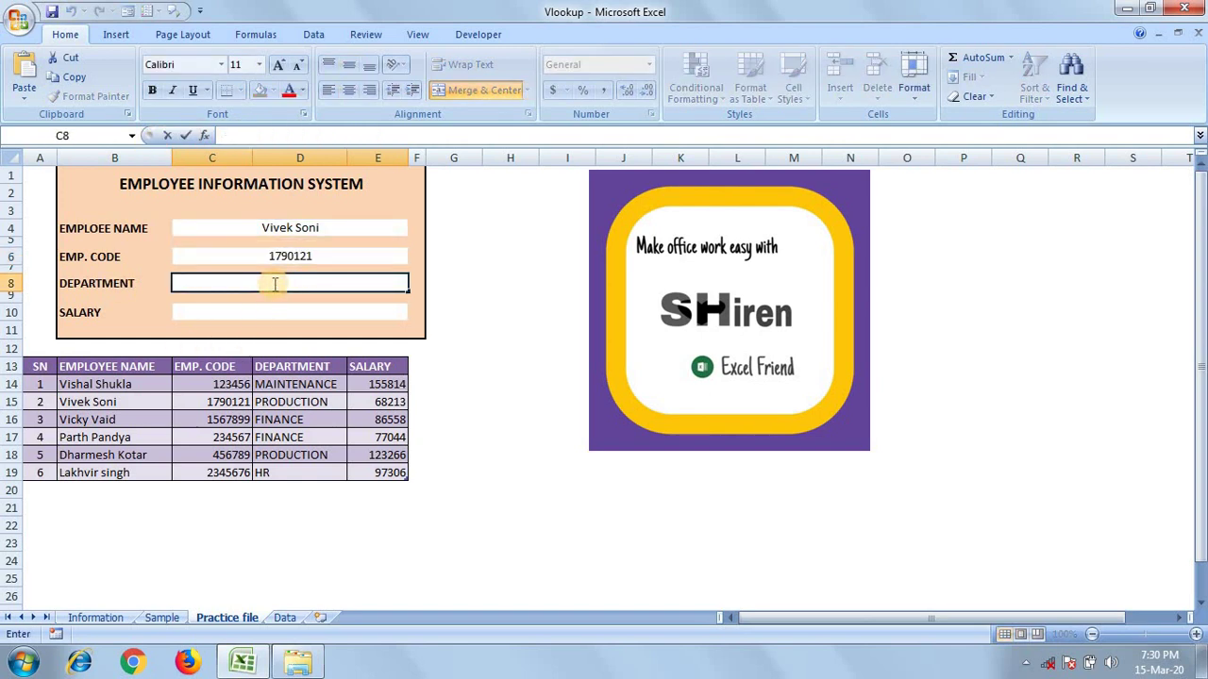
key(ctrl+v)
click(346, 283)
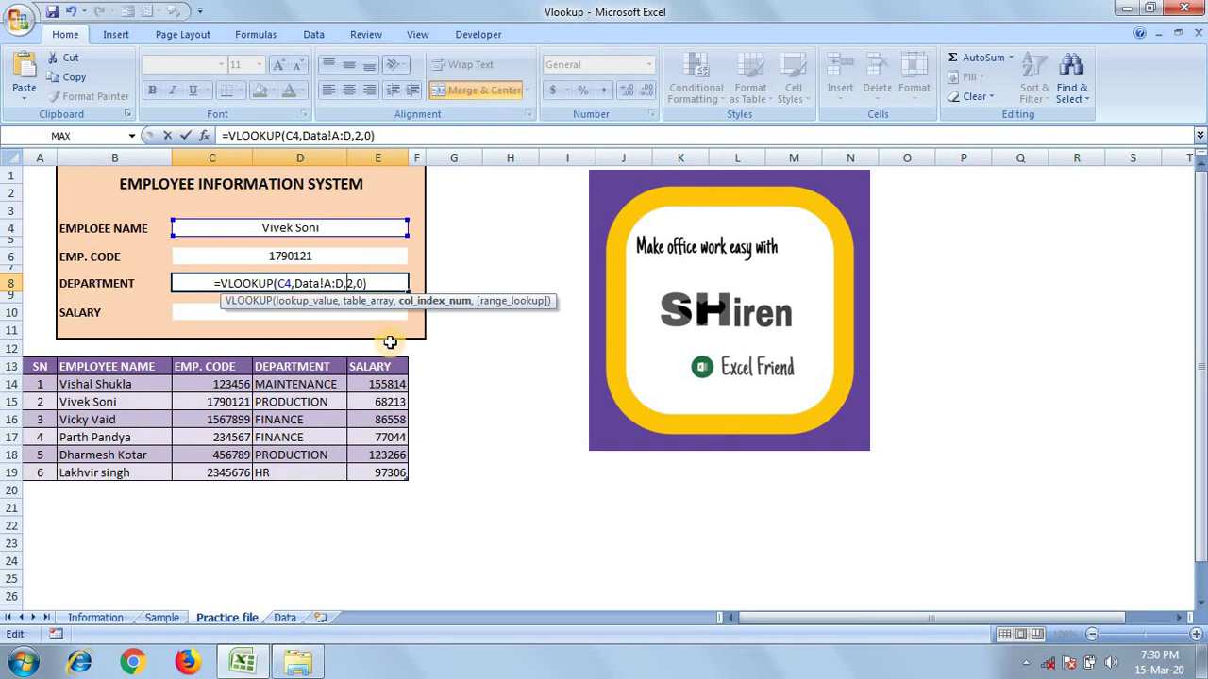
key(Delete)
text(3)
key(Return)
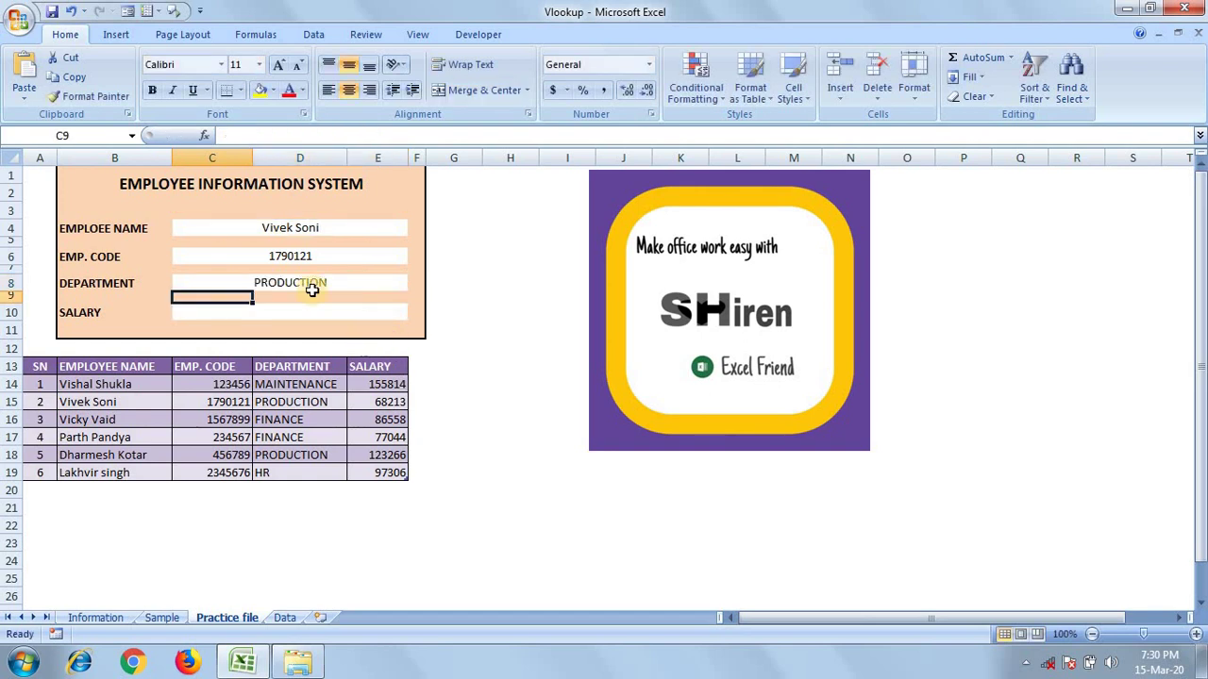
- Paste the lookup formula into SALARY with column index 4, showing 68213
click(323, 314)
double_click(324, 313)
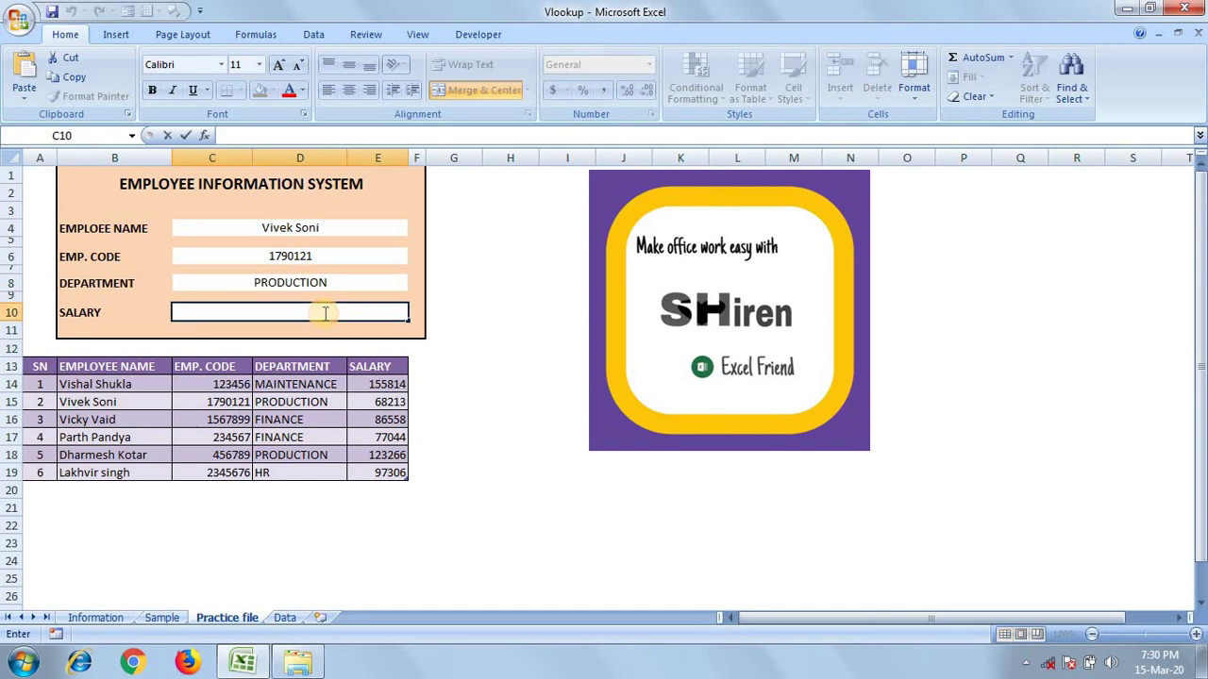
key(ctrl+v)
click(351, 313)
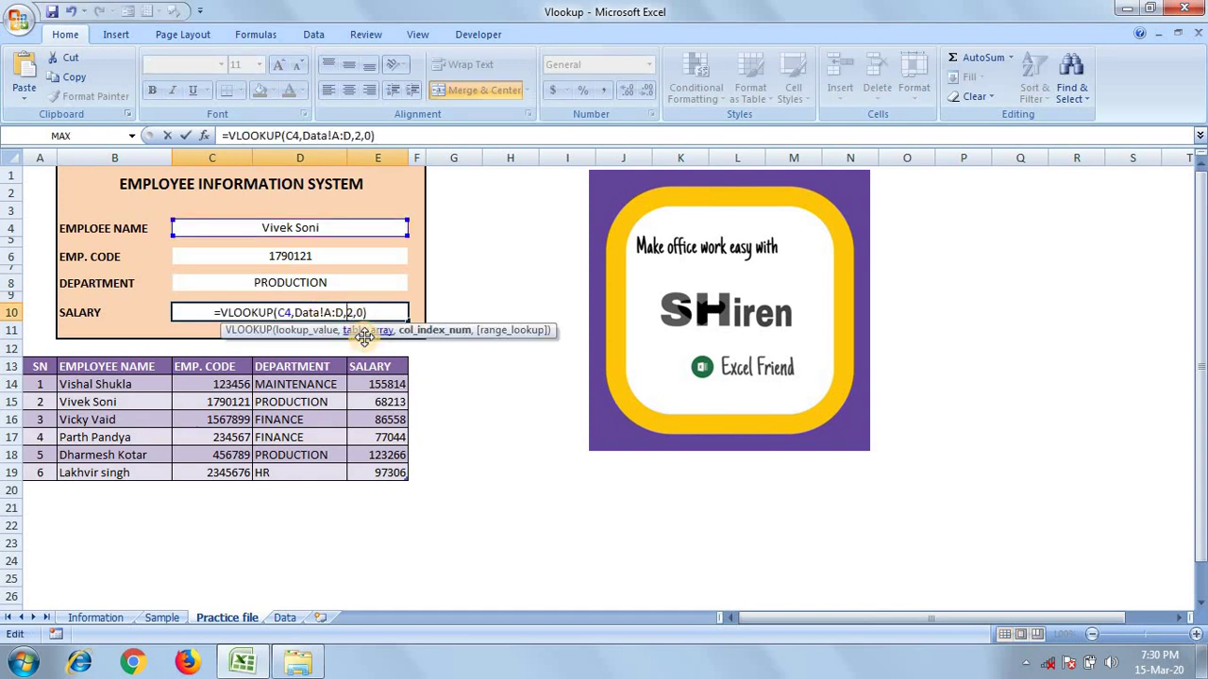
key(BackSpace)
text(4)
key(Return)
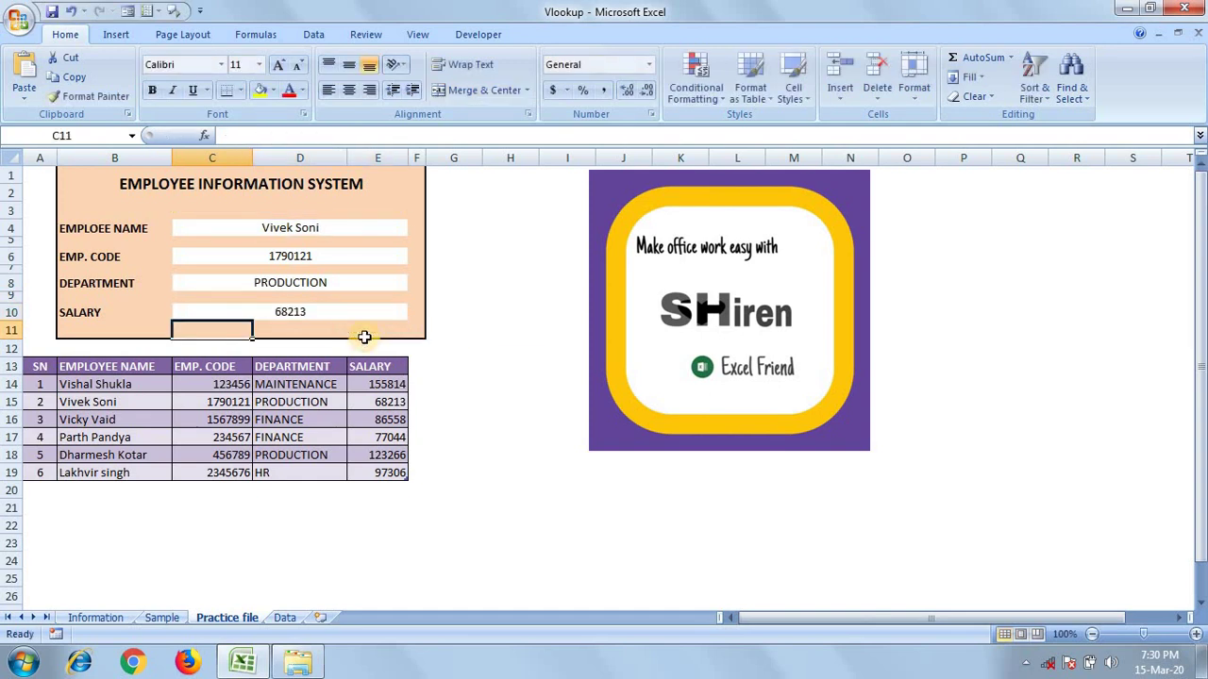
- Pick two employees in turn from the C4 name dropdown, ending on code 1567899, FINANCE, 86558
click(379, 228)
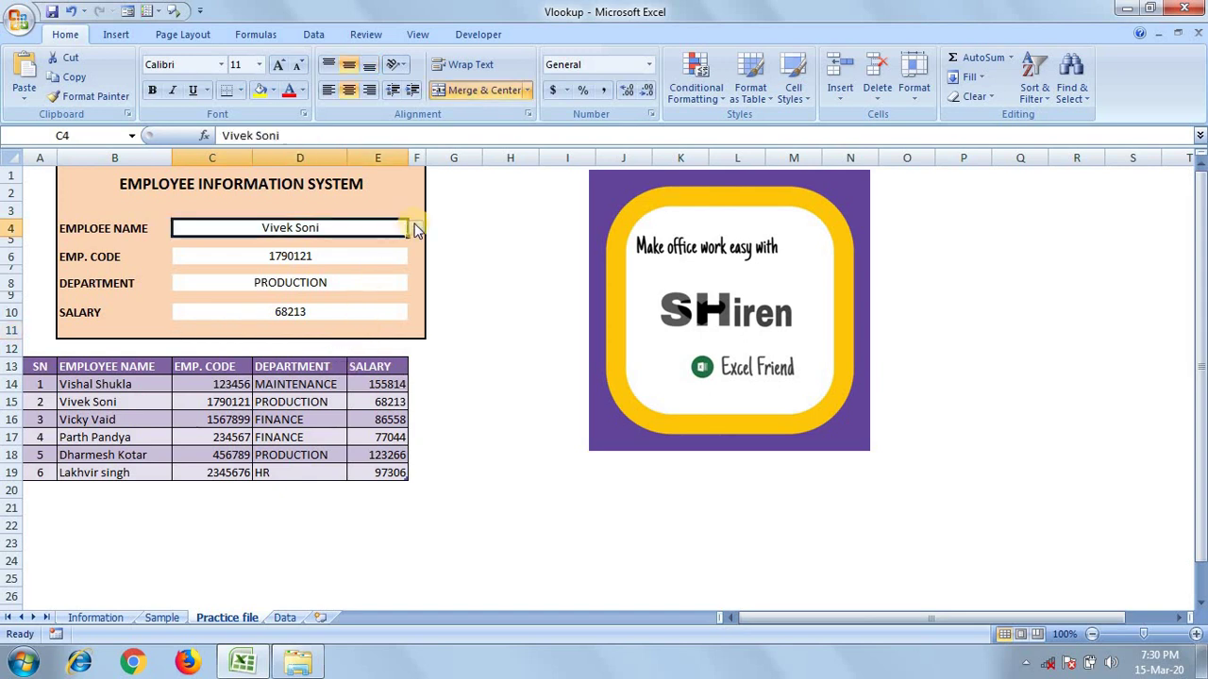
click(416, 228)
click(387, 243)
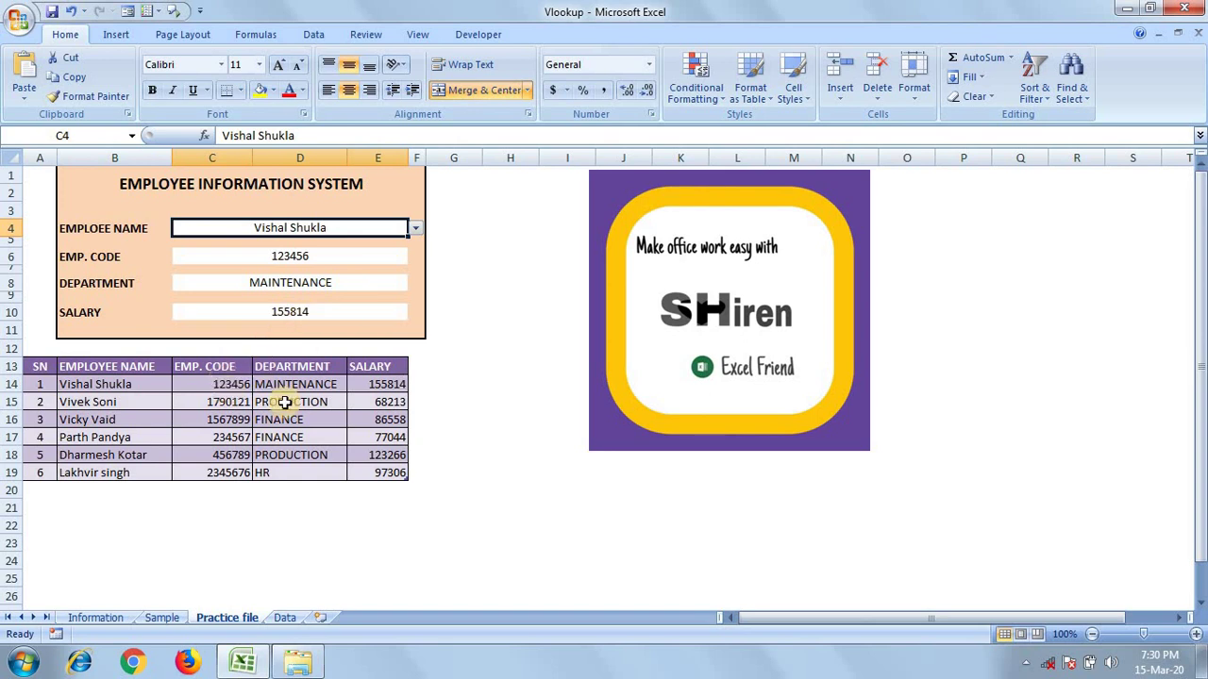
click(415, 228)
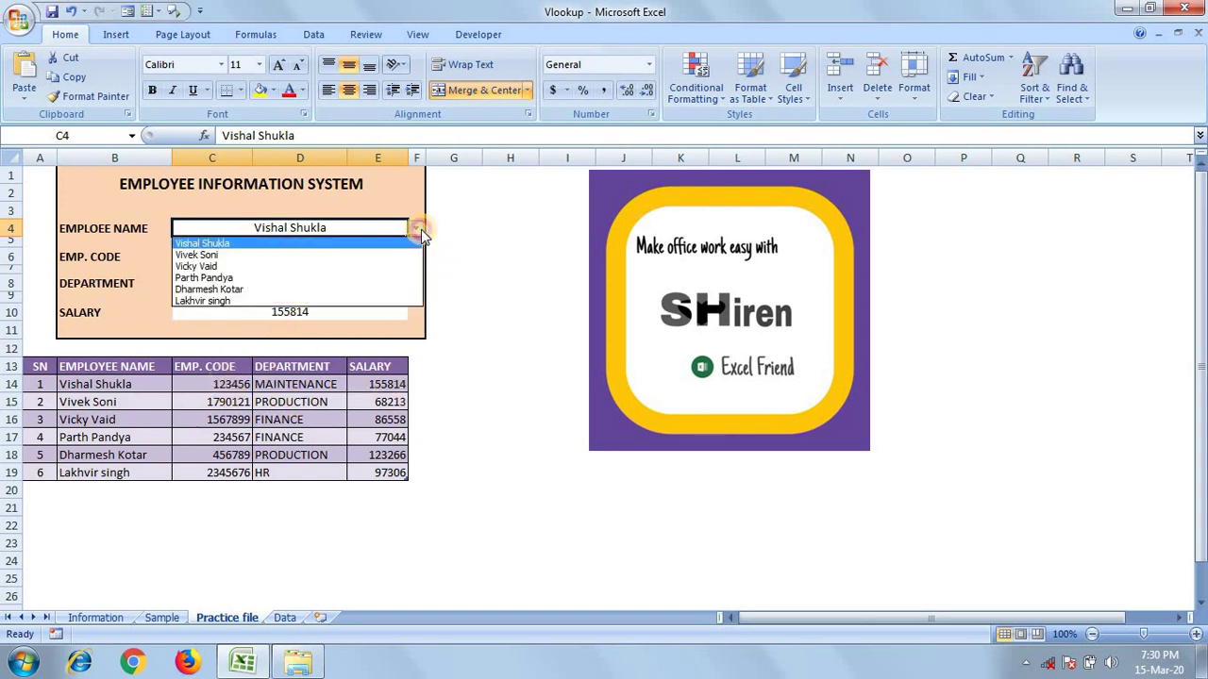
click(337, 267)
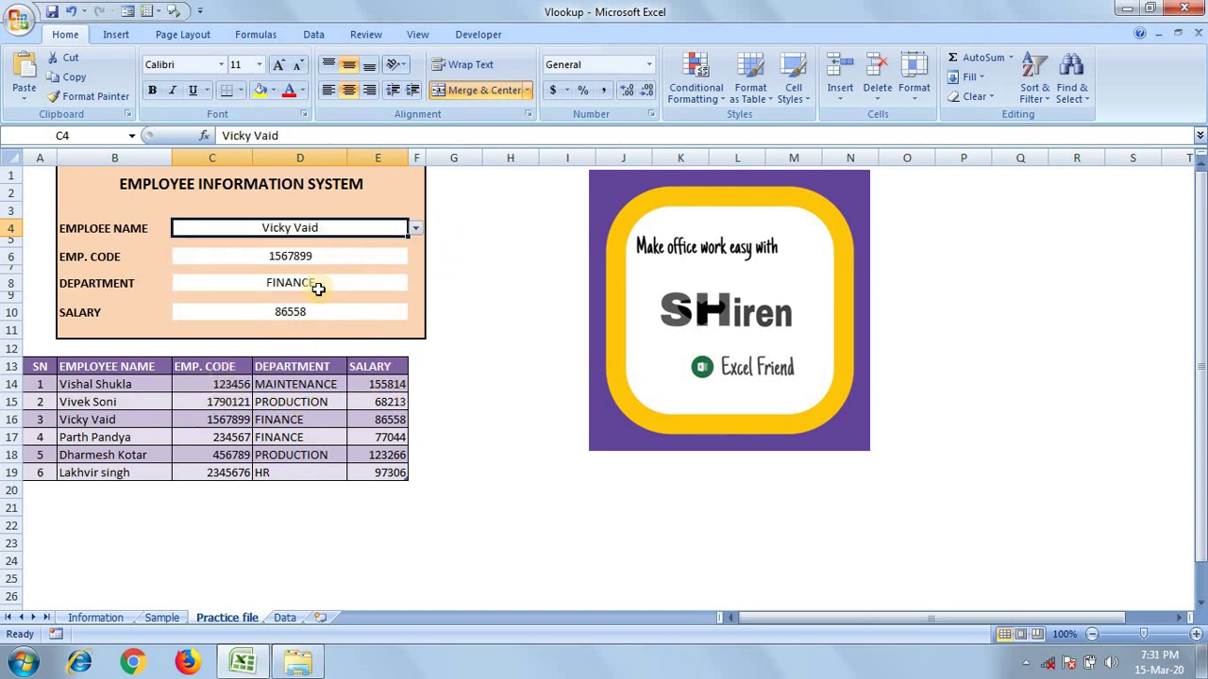